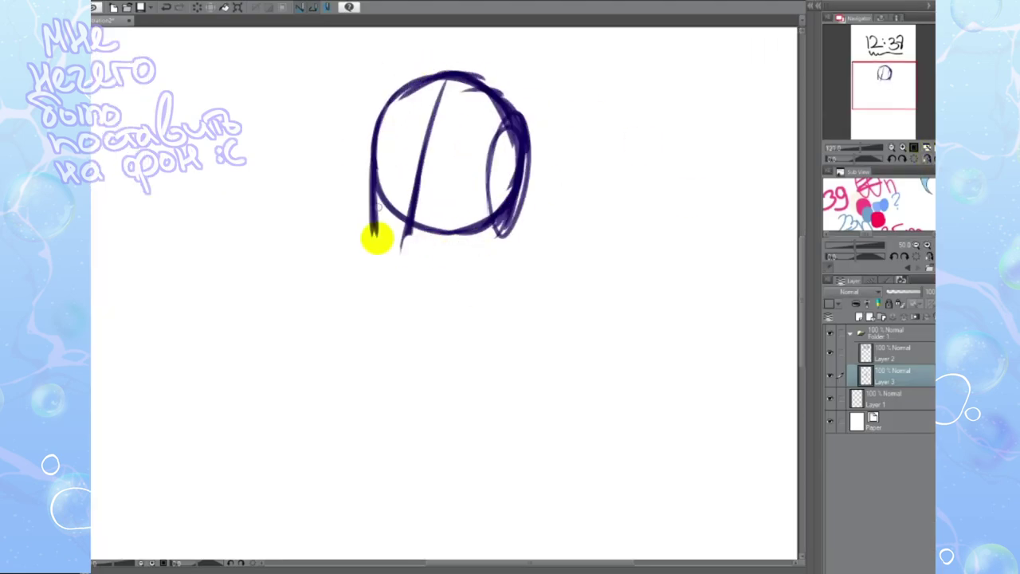
# Step: Sketch the head, neck and shoulder line, flipping the view to check and adjusting the head
pyautogui.press('h')
pyautogui.moveTo(470, 80); pyautogui.dragTo(406, 91)
pyautogui.moveTo(440, 279); pyautogui.dragTo(443, 339)
pyautogui.moveTo(499, 247); pyautogui.dragTo(499, 350)
pyautogui.hotkey('ctrl', 'alt', '0')
pyautogui.moveTo(510, 297); pyautogui.dragTo(396, 324)
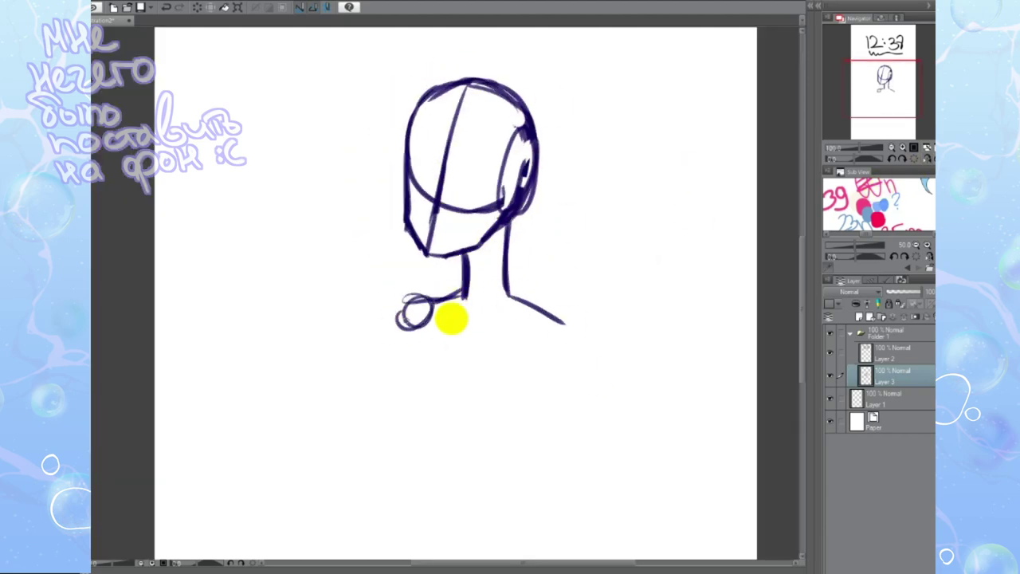
pyautogui.press('h')
pyautogui.moveTo(467, 266); pyautogui.dragTo(421, 200)
pyautogui.hotkey('ctrl', 't')
pyautogui.press('Return')
pyautogui.hotkey('ctrl', 'd')
pyautogui.press('h')
pyautogui.hotkey('ctrl', '0')
# Step: Sketch the arms, chin lines, neck and torso sides of the figure
pyautogui.moveTo(482, 231); pyautogui.dragTo(478, 359)
pyautogui.moveTo(519, 224)
pyautogui.mouseDown()
pyautogui.moveTo(562, 319)
pyautogui.moveTo(471, 351)
pyautogui.mouseUp()
pyautogui.moveTo(430, 164)
pyautogui.mouseDown()
pyautogui.moveTo(459, 192)
pyautogui.moveTo(386, 271)
pyautogui.moveTo(423, 279)
pyautogui.moveTo(414, 383)
pyautogui.mouseUp()
pyautogui.moveTo(474, 359); pyautogui.dragTo(475, 442)
pyautogui.moveTo(570, 335); pyautogui.dragTo(572, 455)
pyautogui.press('h')
pyautogui.moveTo(327, 255); pyautogui.dragTo(343, 296)
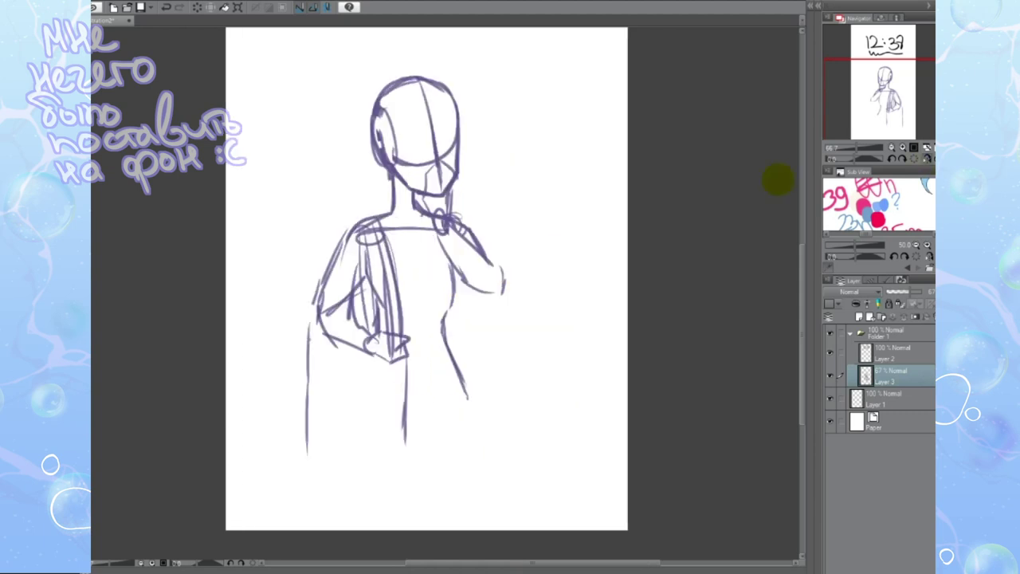
pyautogui.press('h')
pyautogui.moveTo(488, 182)
pyautogui.mouseDown()
pyautogui.moveTo(492, 209)
pyautogui.moveTo(530, 237)
pyautogui.mouseUp()
pyautogui.moveTo(539, 256)
pyautogui.mouseDown()
pyautogui.moveTo(550, 363)
pyautogui.moveTo(522, 303)
pyautogui.mouseUp()
pyautogui.press('h')
pyautogui.press('h')
# Step: Sketch the waist ellipse, both legs and the pelvis shape
pyautogui.moveTo(358, 335)
pyautogui.mouseDown()
pyautogui.moveTo(447, 351)
pyautogui.moveTo(534, 526)
pyautogui.mouseUp()
pyautogui.moveTo(410, 447); pyautogui.dragTo(411, 518)
pyautogui.moveTo(459, 414); pyautogui.dragTo(454, 510)
pyautogui.moveTo(474, 415); pyautogui.dragTo(490, 510)
pyautogui.moveTo(447, 351); pyautogui.dragTo(491, 349)
pyautogui.moveTo(438, 355); pyautogui.dragTo(411, 435)
pyautogui.moveTo(517, 263)
pyautogui.mouseDown()
pyautogui.moveTo(503, 335)
pyautogui.moveTo(522, 399)
pyautogui.mouseUp()
pyautogui.moveTo(435, 359)
pyautogui.mouseDown()
pyautogui.moveTo(418, 403)
pyautogui.moveTo(483, 422)
pyautogui.moveTo(510, 404)
pyautogui.mouseUp()
# Step: Redraw the arm raised to the chin and add a new layer above the sketch
pyautogui.scroll(-1, 728, 346)
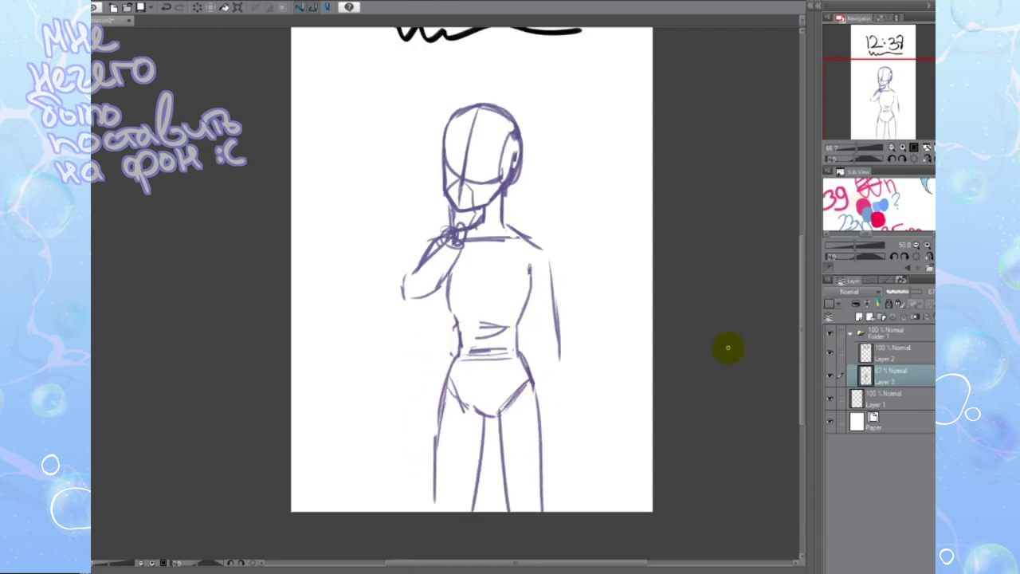
pyautogui.moveTo(447, 223); pyautogui.dragTo(395, 299)
pyautogui.moveTo(461, 209); pyautogui.dragTo(407, 287)
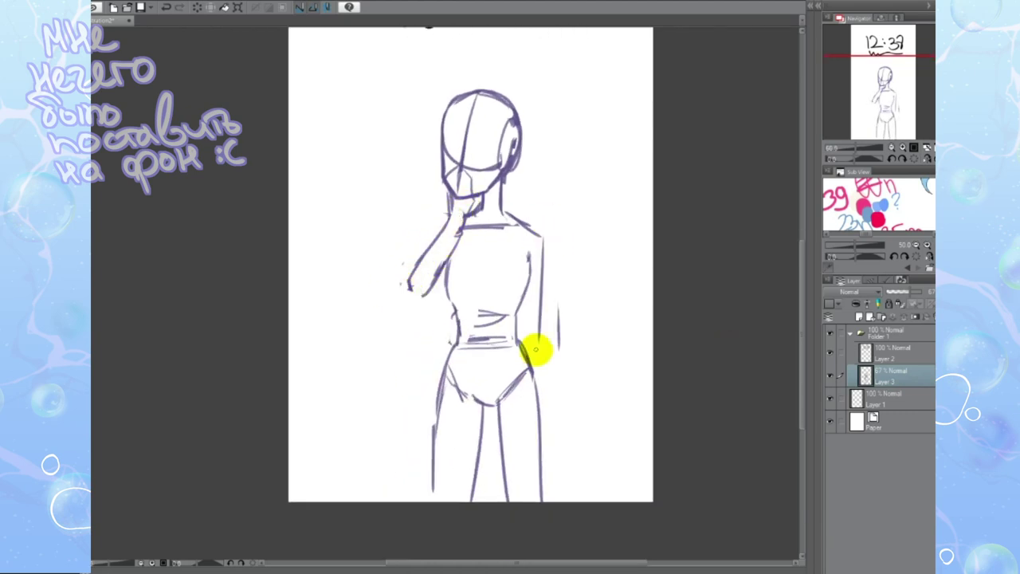
pyautogui.scroll(1, 537, 349)
pyautogui.press('h')
pyautogui.press('h')
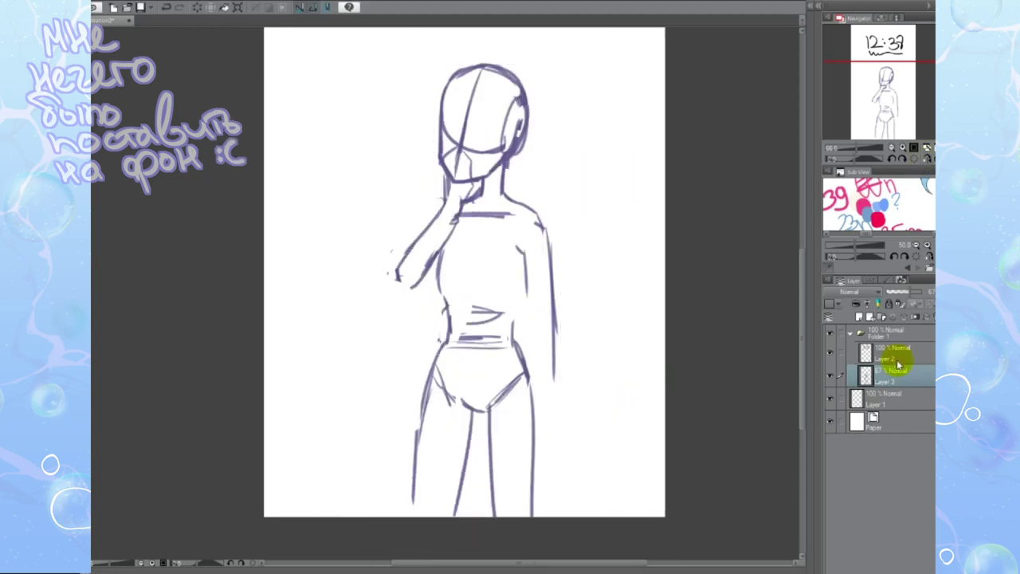
pyautogui.hotkey('ctrl', 'shift', 'n')
# Step: Ink the jacket in purple: back, sleeve with cuff, belt line, waistband, centre line and chest folds
pyautogui.moveTo(508, 189); pyautogui.dragTo(556, 366)
pyautogui.moveTo(518, 319); pyautogui.dragTo(537, 375)
pyautogui.moveTo(534, 423); pyautogui.dragTo(575, 329)
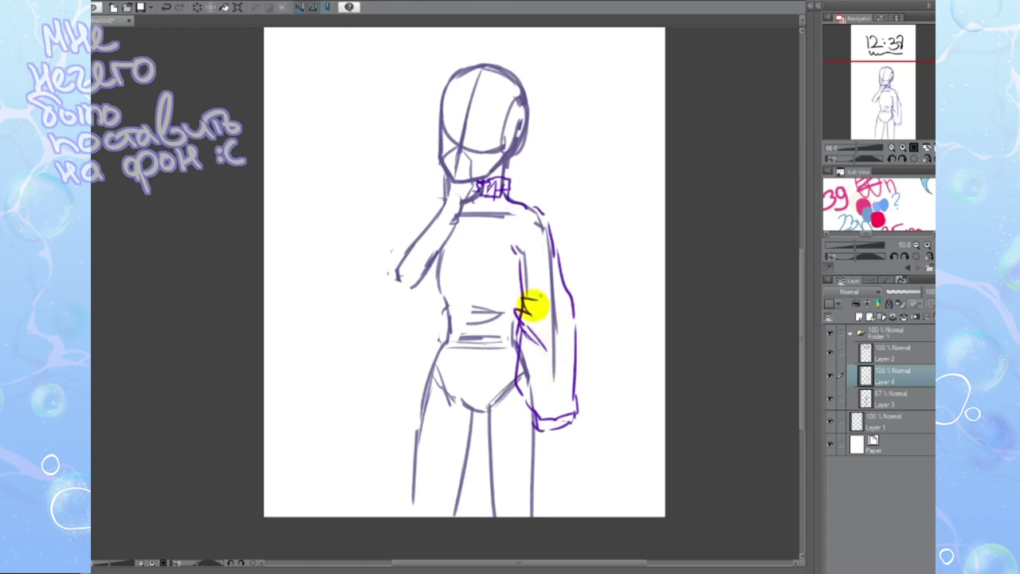
pyautogui.moveTo(535, 303); pyautogui.dragTo(559, 359)
pyautogui.moveTo(428, 355); pyautogui.dragTo(485, 366)
pyautogui.moveTo(458, 244)
pyautogui.mouseDown()
pyautogui.moveTo(444, 342)
pyautogui.moveTo(514, 335)
pyautogui.mouseUp()
pyautogui.moveTo(518, 275); pyautogui.dragTo(468, 212)
pyautogui.moveTo(526, 317); pyautogui.dragTo(449, 246)
pyautogui.moveTo(478, 307)
pyautogui.mouseDown()
pyautogui.moveTo(444, 208)
pyautogui.moveTo(388, 263)
pyautogui.moveTo(433, 193)
pyautogui.mouseUp()
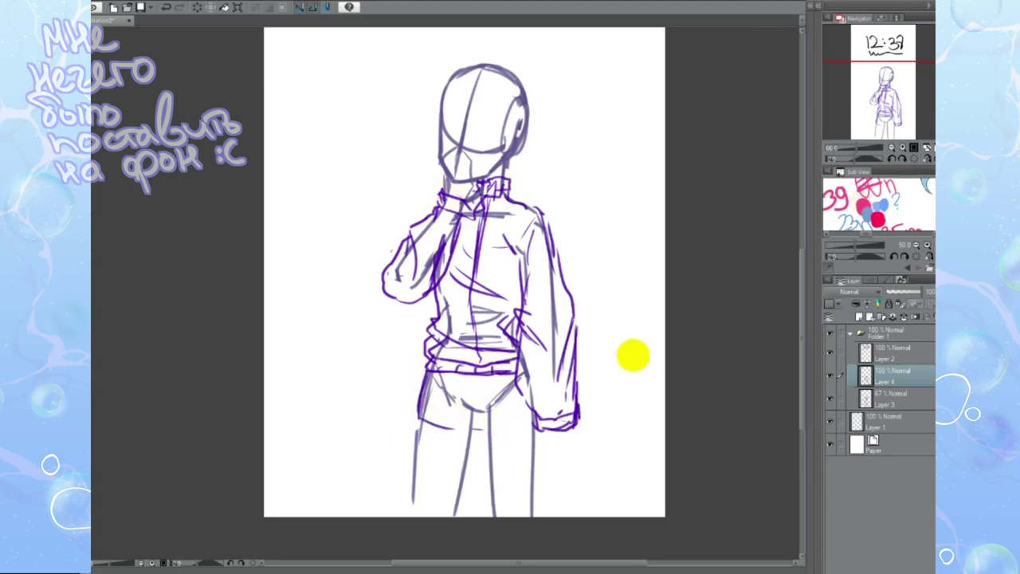
# Step: Draw the flared pleated skirt with its hem and fold lines, then load Calligraphr's templates page
pyautogui.scroll(2, 420, 394)
pyautogui.moveTo(375, 312)
pyautogui.mouseDown()
pyautogui.moveTo(332, 391)
pyautogui.moveTo(590, 419)
pyautogui.mouseUp()
pyautogui.moveTo(367, 388)
pyautogui.mouseDown()
pyautogui.moveTo(346, 382)
pyautogui.moveTo(392, 412)
pyautogui.mouseUp()
pyautogui.moveTo(375, 327); pyautogui.dragTo(404, 426)
pyautogui.moveTo(431, 334); pyautogui.dragTo(421, 432)
pyautogui.moveTo(488, 329); pyautogui.dragTo(498, 425)
pyautogui.moveTo(421, 433)
pyautogui.mouseDown()
pyautogui.moveTo(480, 439)
pyautogui.moveTo(423, 432)
pyautogui.mouseUp()
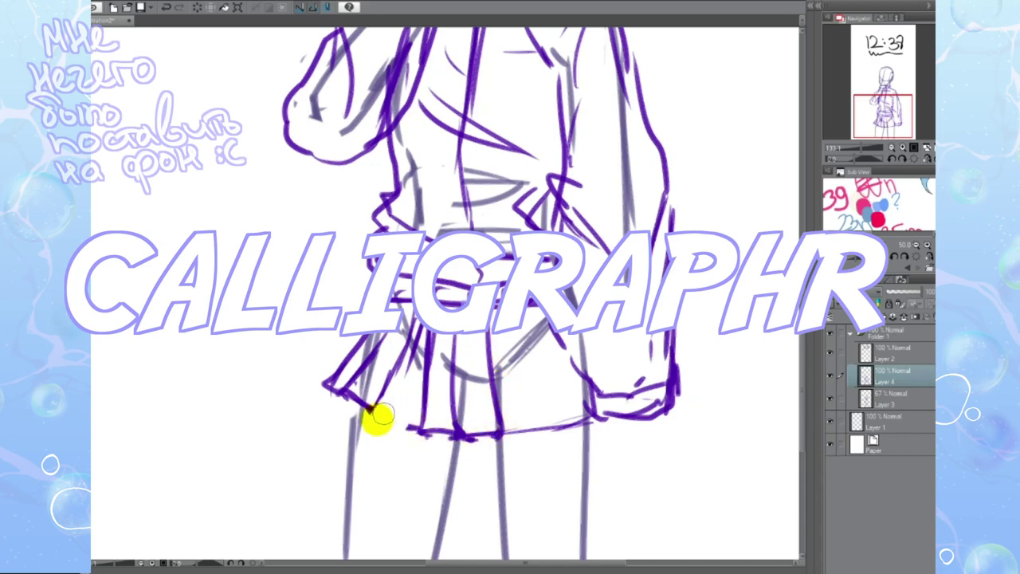
pyautogui.moveTo(497, 435); pyautogui.dragTo(594, 418)
pyautogui.moveTo(542, 421)
pyautogui.mouseDown()
pyautogui.moveTo(524, 339)
pyautogui.moveTo(585, 417)
pyautogui.moveTo(558, 443)
pyautogui.mouseUp()
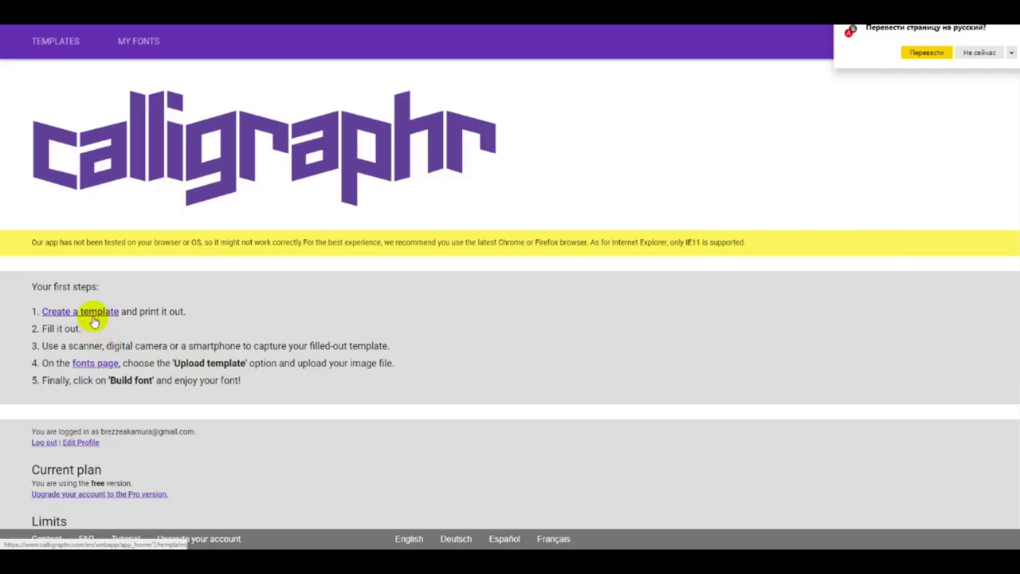
pyautogui.click(93, 316)
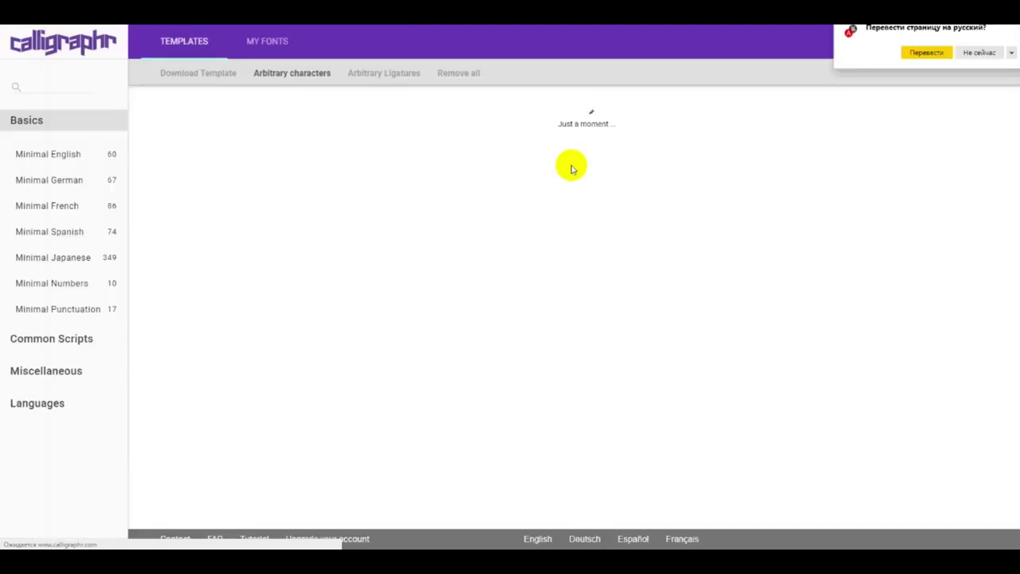
# Step: Dismiss the translate prompt, expand the Languages templates, and open the arbitrary characters tool
pyautogui.click(989, 54)
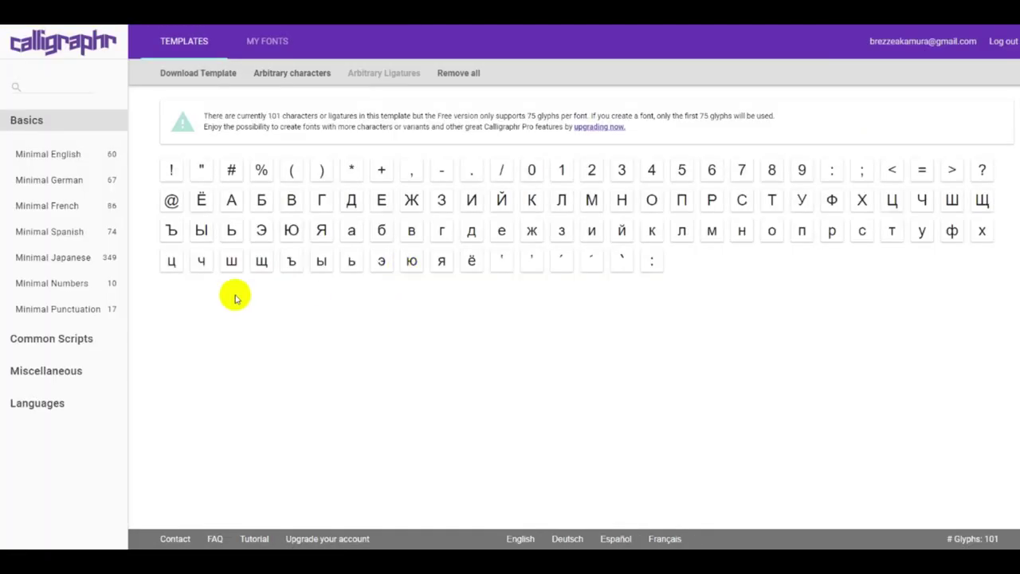
pyautogui.click(37, 402)
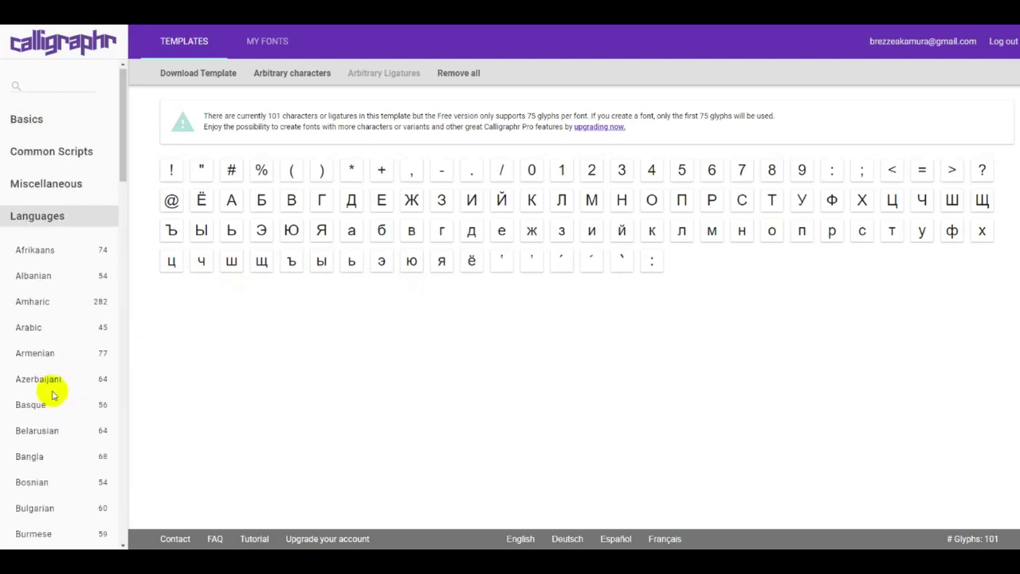
pyautogui.scroll(-4, 50, 391)
pyautogui.scroll(5, 50, 391)
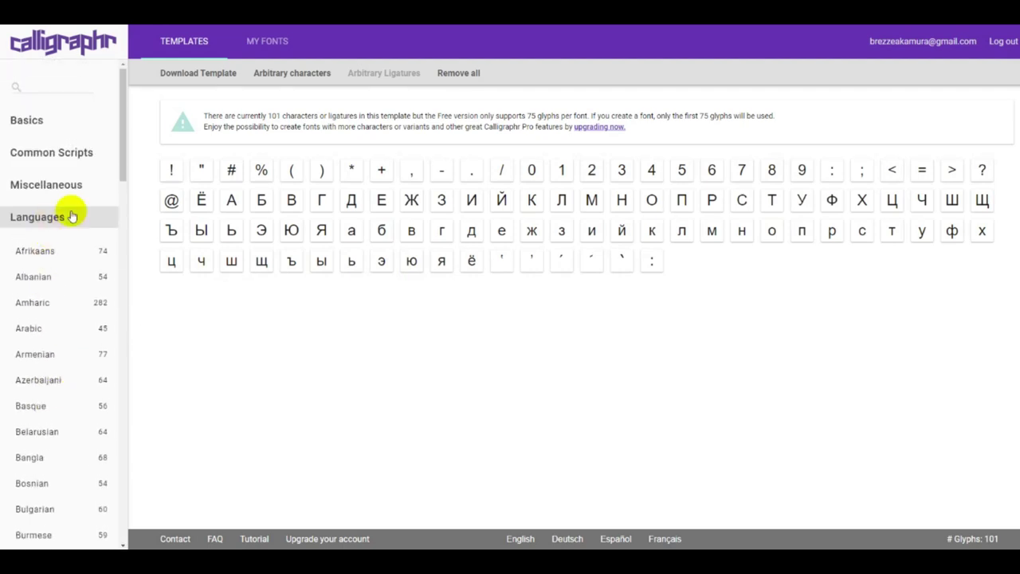
pyautogui.click(278, 77)
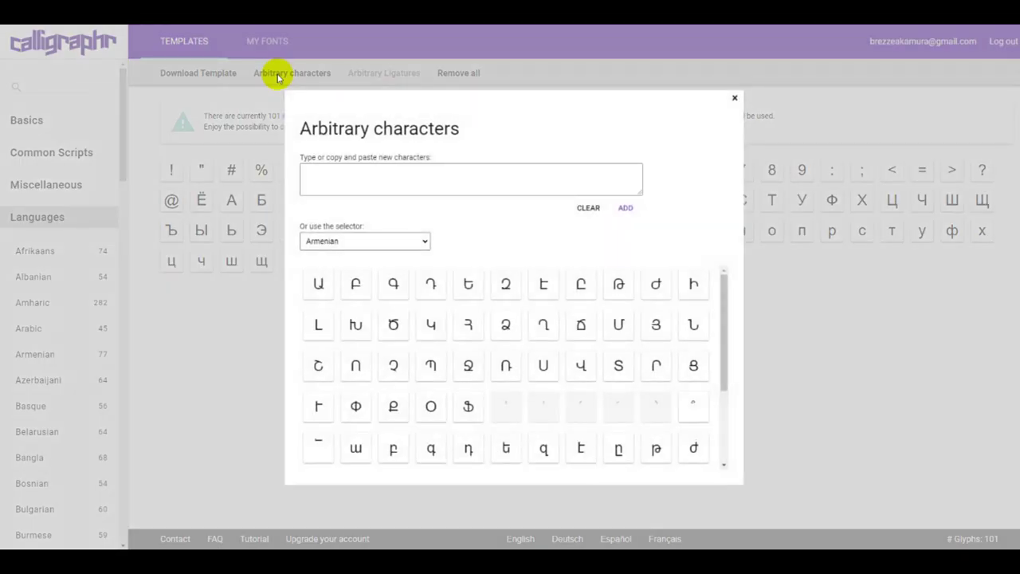
pyautogui.click(413, 249)
pyautogui.click(368, 275)
pyautogui.click(424, 243)
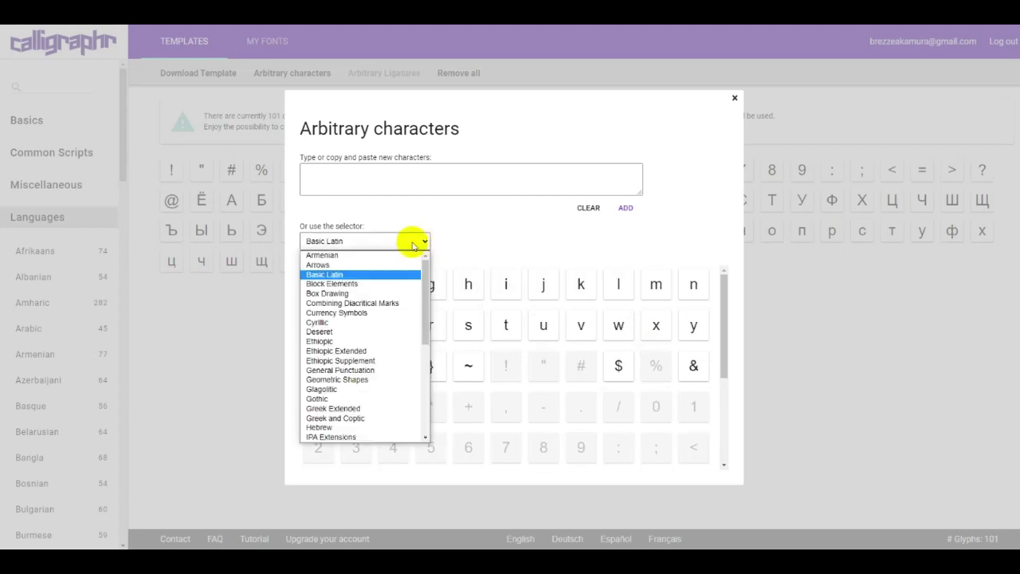
pyautogui.click(359, 274)
pyautogui.scroll(-4, 505, 321)
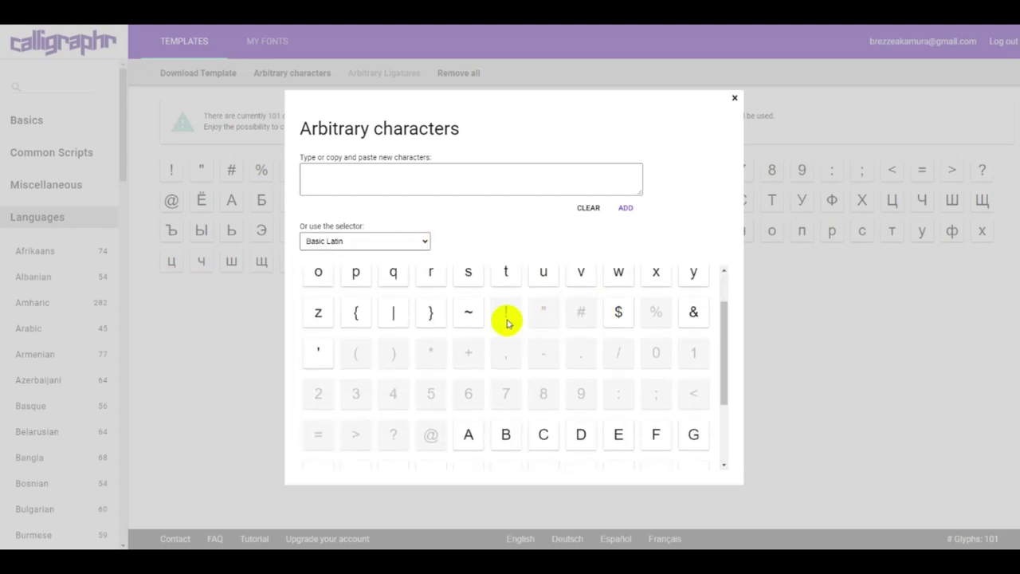
pyautogui.click(734, 100)
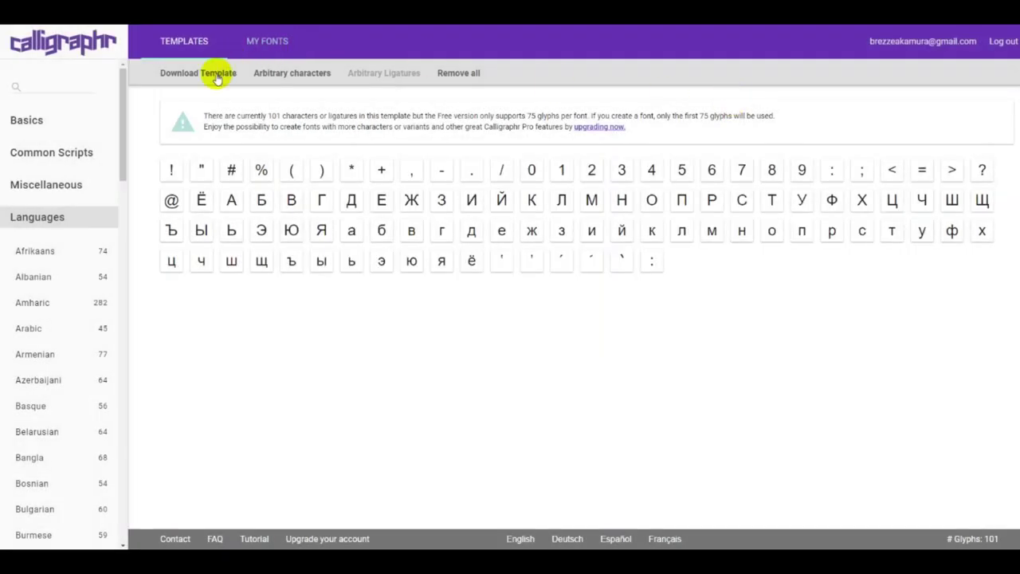
# Step: Download the template as PDF and scroll through the two-page Calligraphr-Template.pdf
pyautogui.click(217, 75)
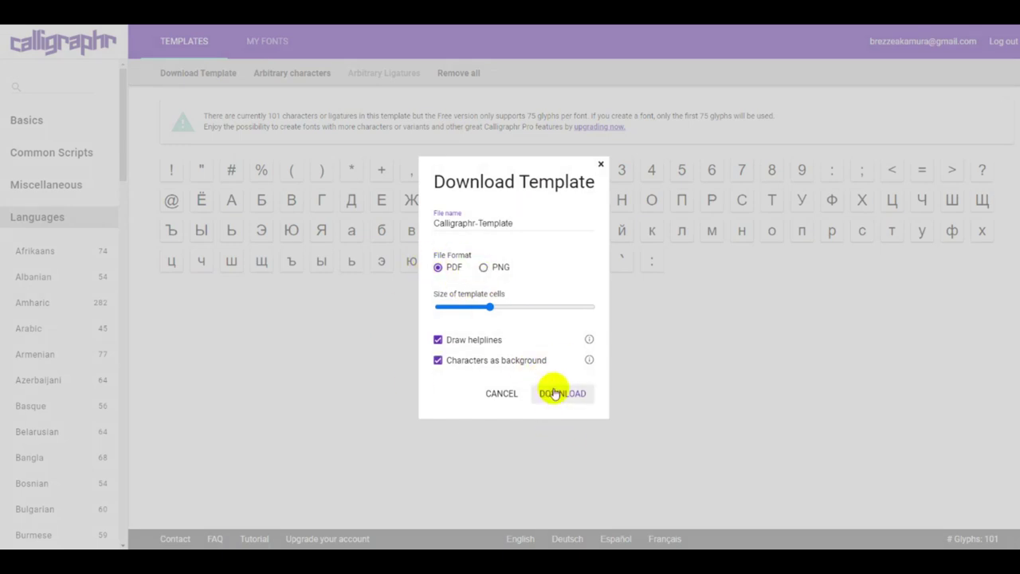
pyautogui.click(554, 393)
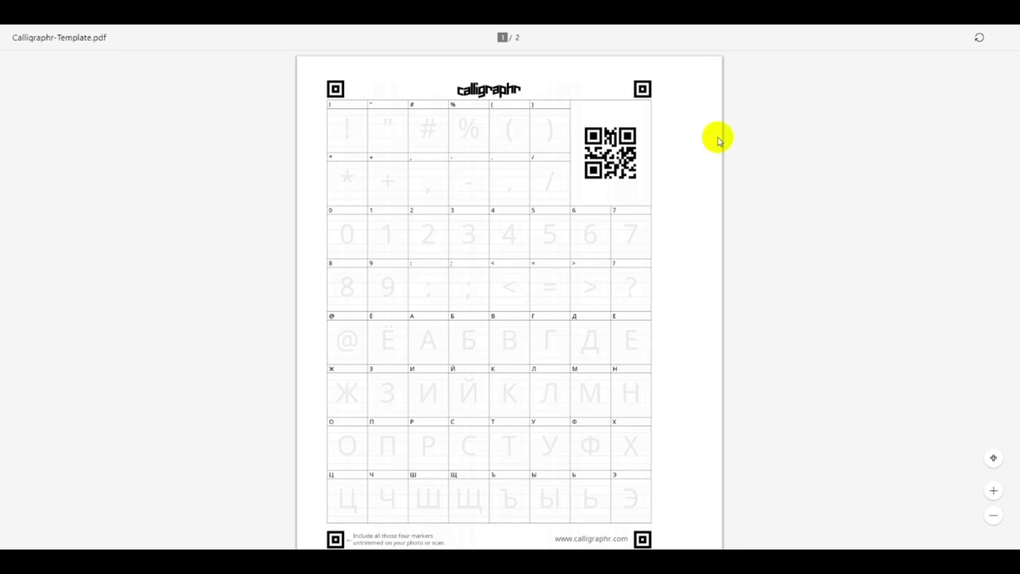
pyautogui.scroll(-3, 668, 120)
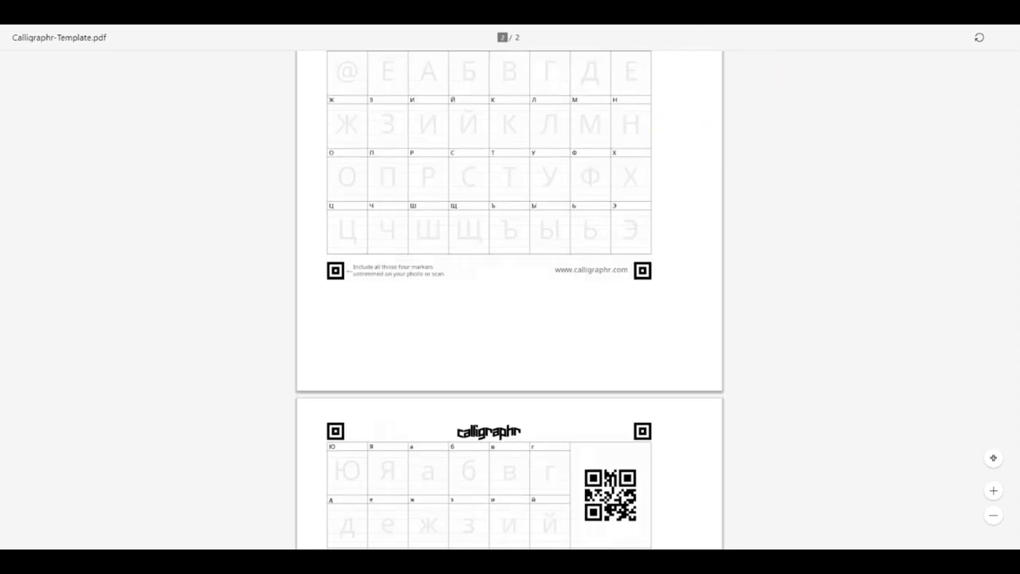
pyautogui.scroll(-5, 510, 319)
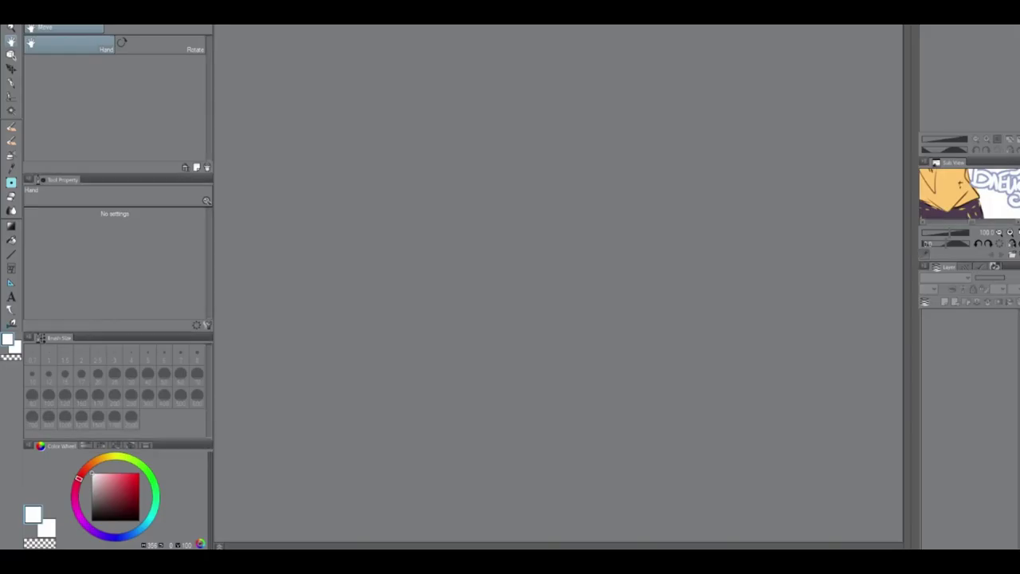
# Step: Open the template image and draw the exclamation mark and double quote in their cells
pyautogui.click(27, 36)
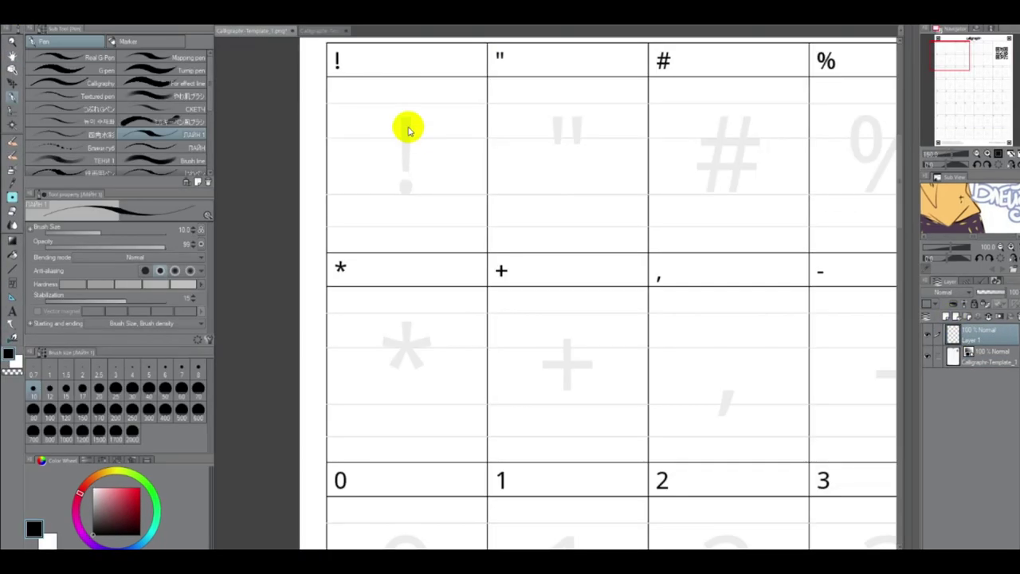
pyautogui.moveTo(403, 163); pyautogui.dragTo(404, 106)
pyautogui.click(404, 188)
pyautogui.moveTo(556, 122); pyautogui.dragTo(553, 139)
pyautogui.moveTo(576, 122); pyautogui.dragTo(575, 139)
# Step: Draw the hash sign, percent sign and both parentheses in their cells
pyautogui.moveTo(725, 119); pyautogui.dragTo(704, 193)
pyautogui.moveTo(749, 118); pyautogui.dragTo(733, 192)
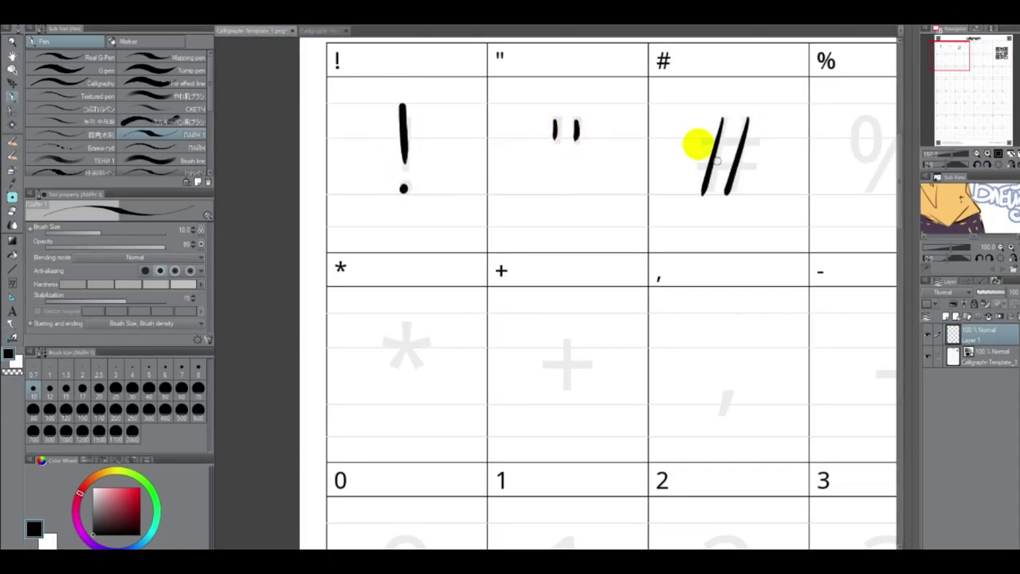
pyautogui.moveTo(696, 144); pyautogui.dragTo(771, 134)
pyautogui.moveTo(678, 170); pyautogui.dragTo(755, 163)
pyautogui.moveTo(656, 148)
pyautogui.mouseDown()
pyautogui.moveTo(615, 214)
pyautogui.moveTo(656, 212)
pyautogui.mouseUp()
pyautogui.moveTo(550, 137); pyautogui.dragTo(547, 228)
pyautogui.moveTo(704, 139); pyautogui.dragTo(697, 209)
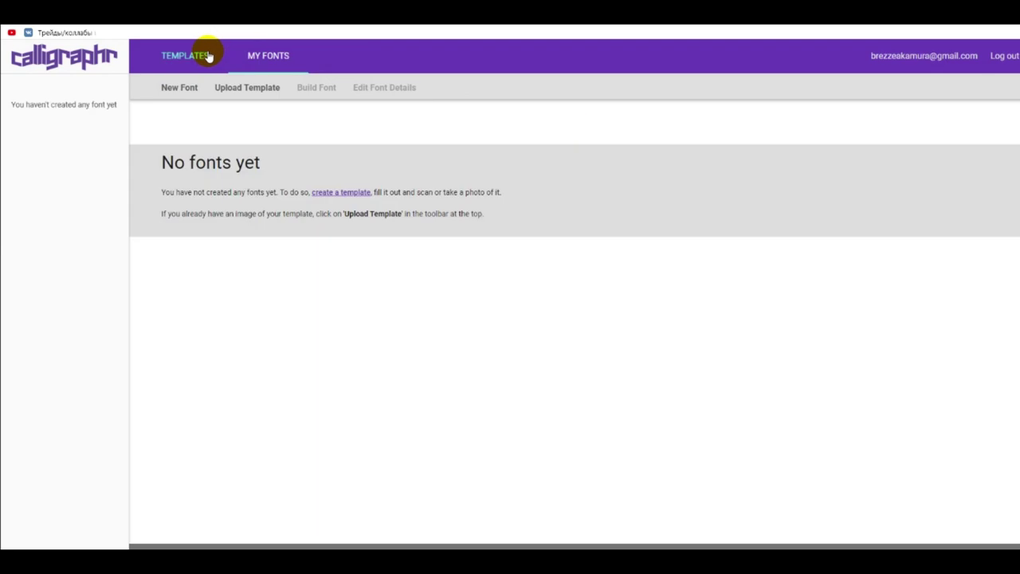
# Step: Upload the filled-in template image from the Downloads folder for processing
pyautogui.click(269, 94)
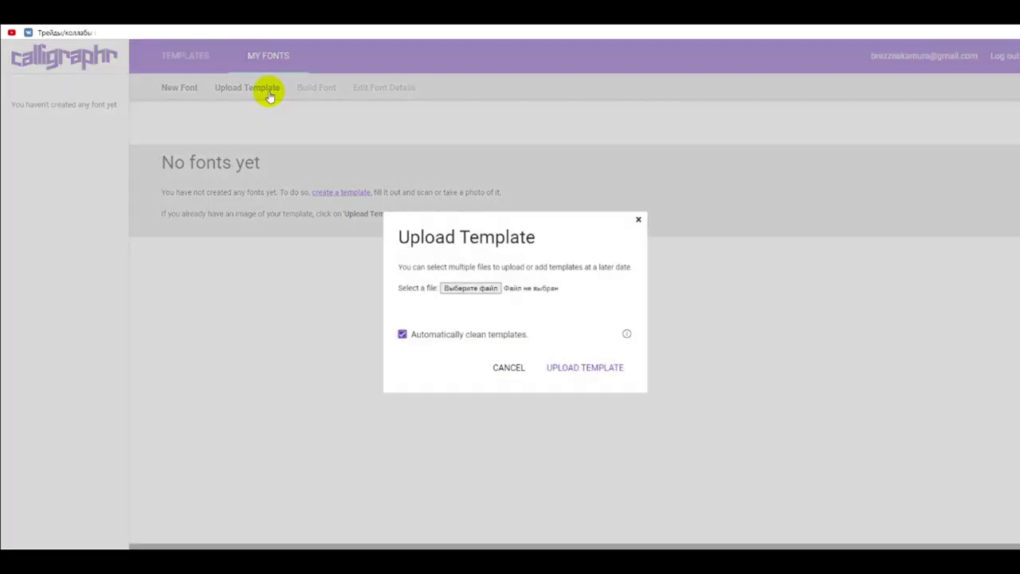
pyautogui.click(493, 290)
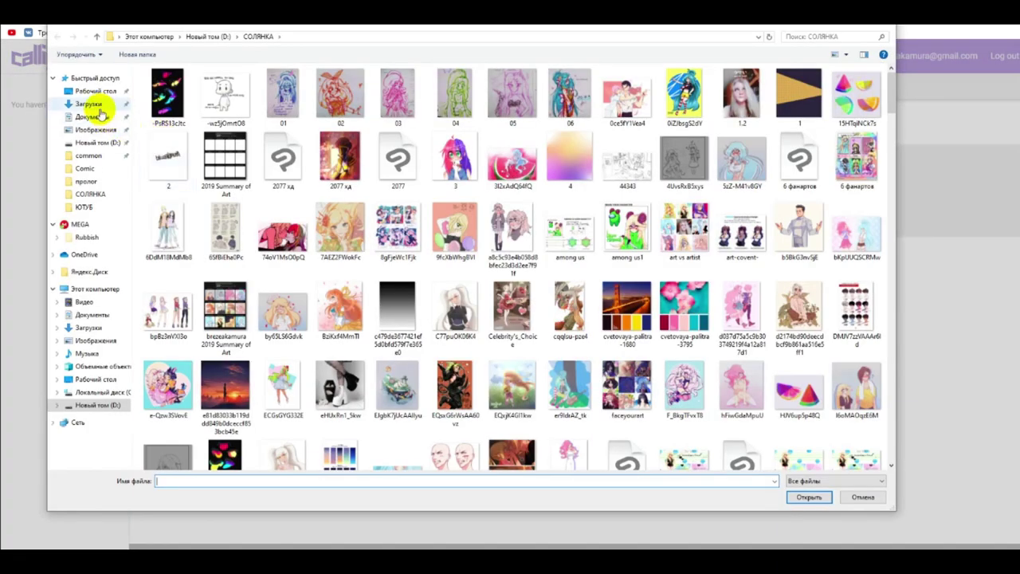
pyautogui.click(114, 105)
pyautogui.click(220, 103)
pyautogui.doubleClick(178, 105)
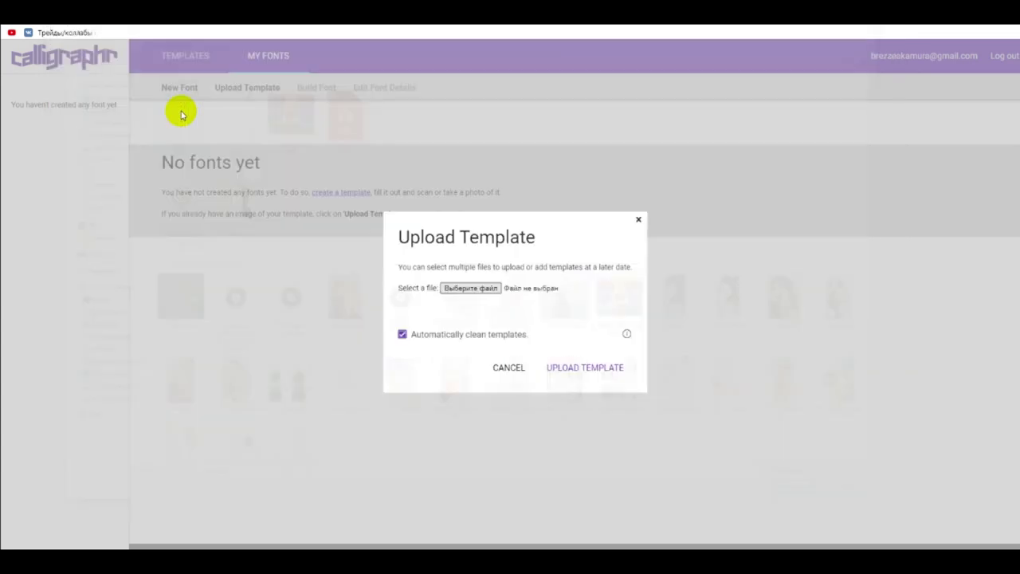
pyautogui.click(590, 371)
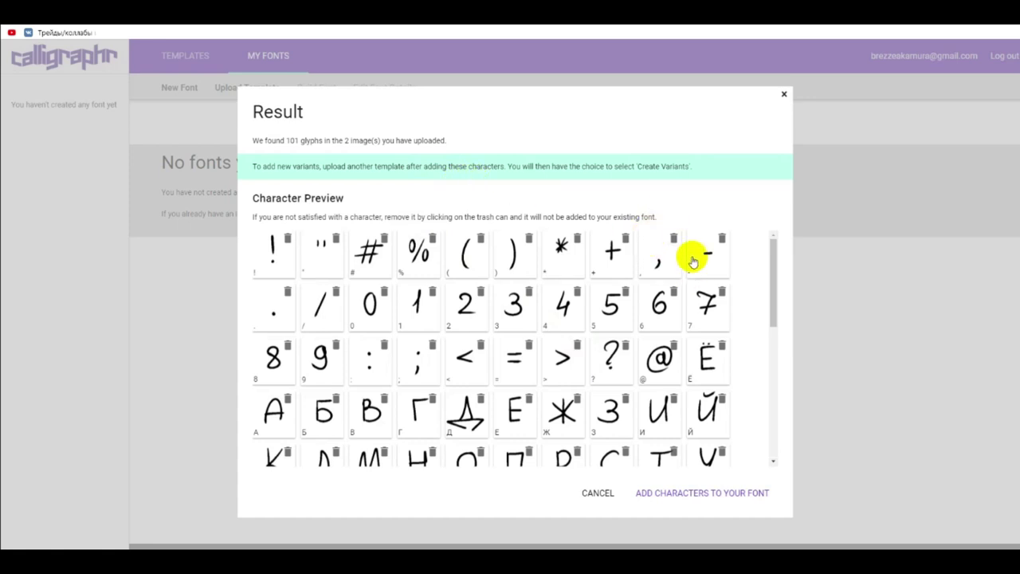
# Step: Add the 101 recognised glyphs to MyFont and open its font details
pyautogui.click(672, 493)
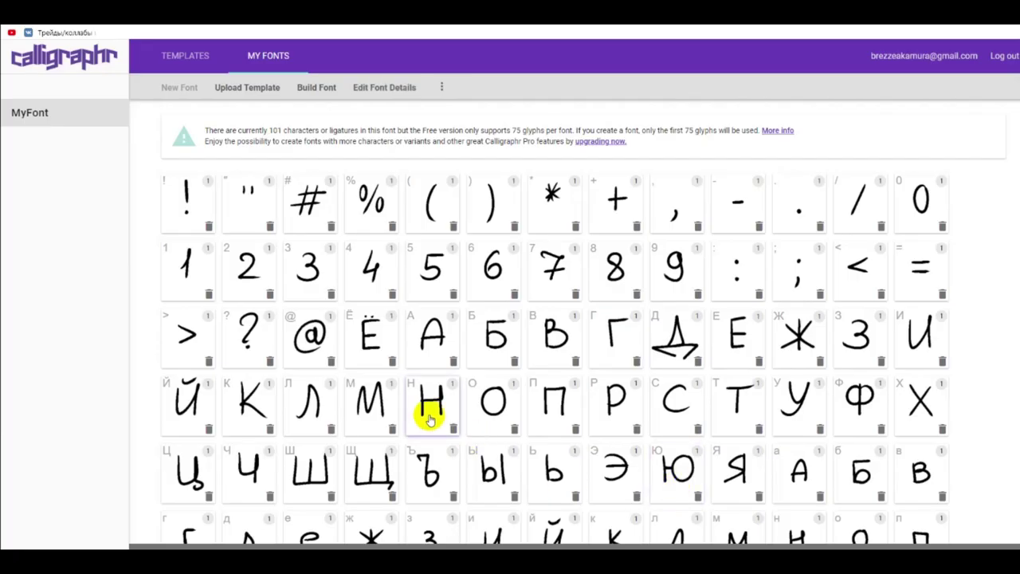
pyautogui.click(396, 89)
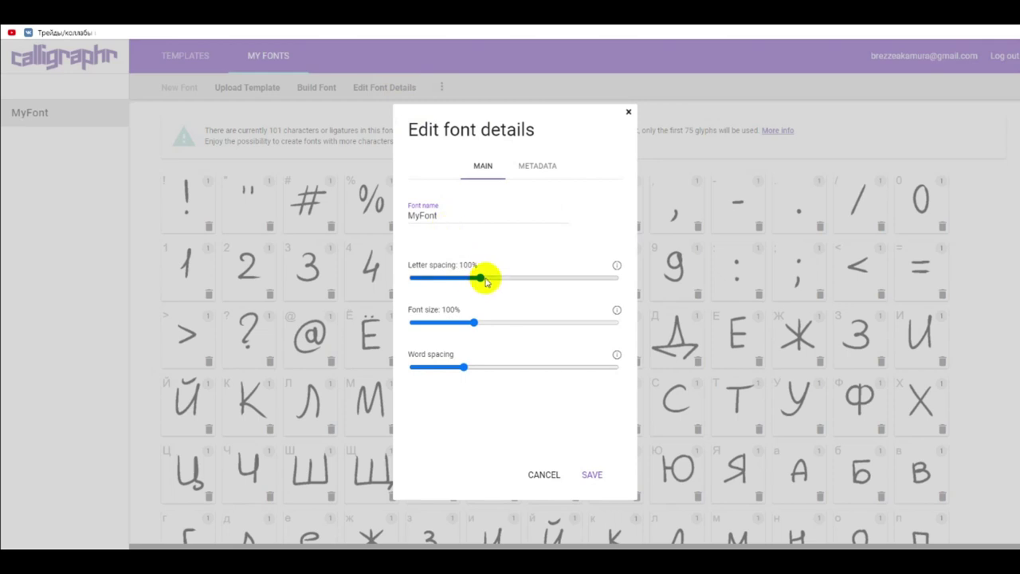
# Step: Set letter spacing to 41% and font size to 95%, rename the font to the user's name, and save
pyautogui.moveTo(471, 281); pyautogui.dragTo(469, 278)
pyautogui.moveTo(616, 266)
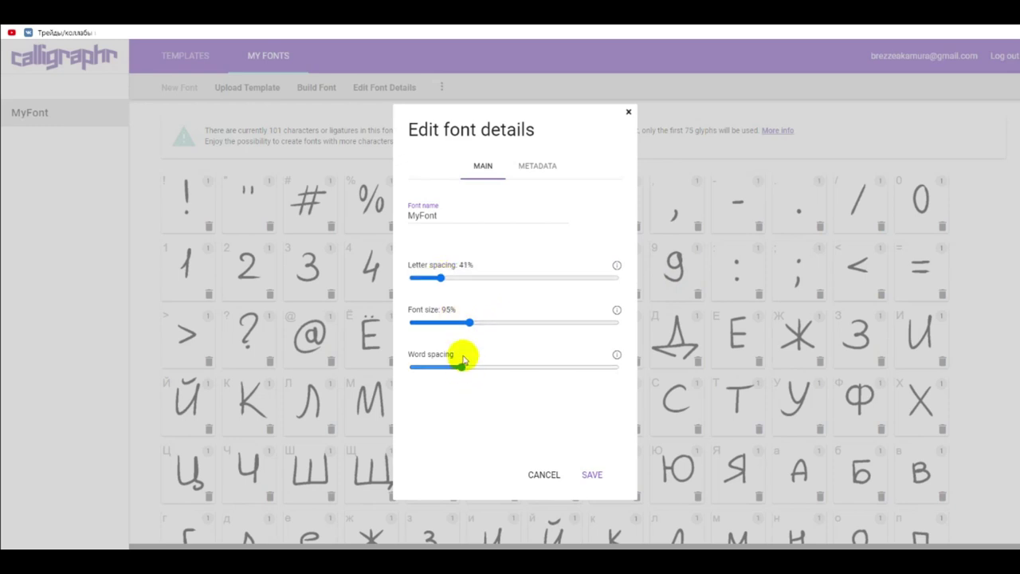
pyautogui.doubleClick(407, 223)
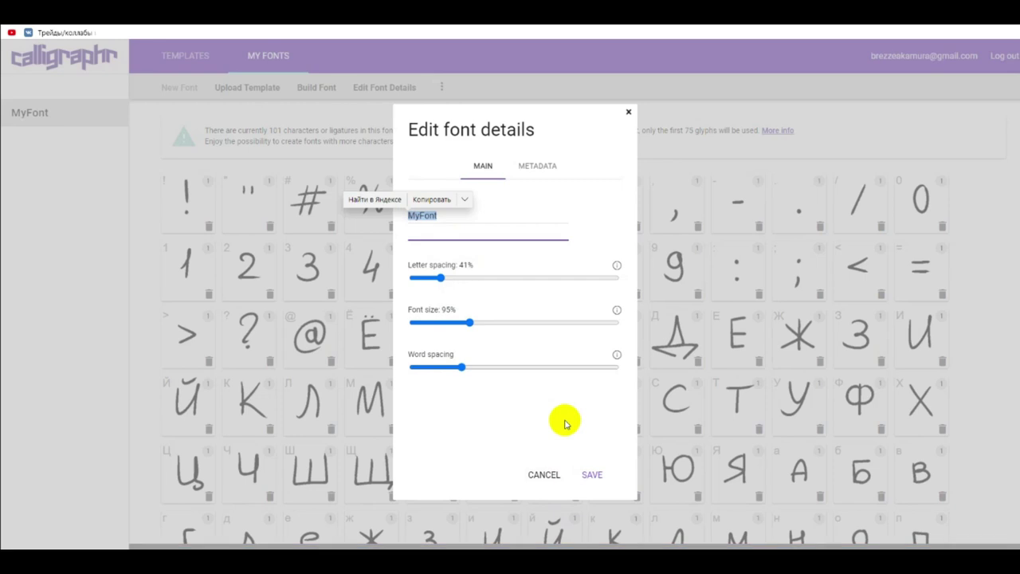
pyautogui.write('brezzeakamura')
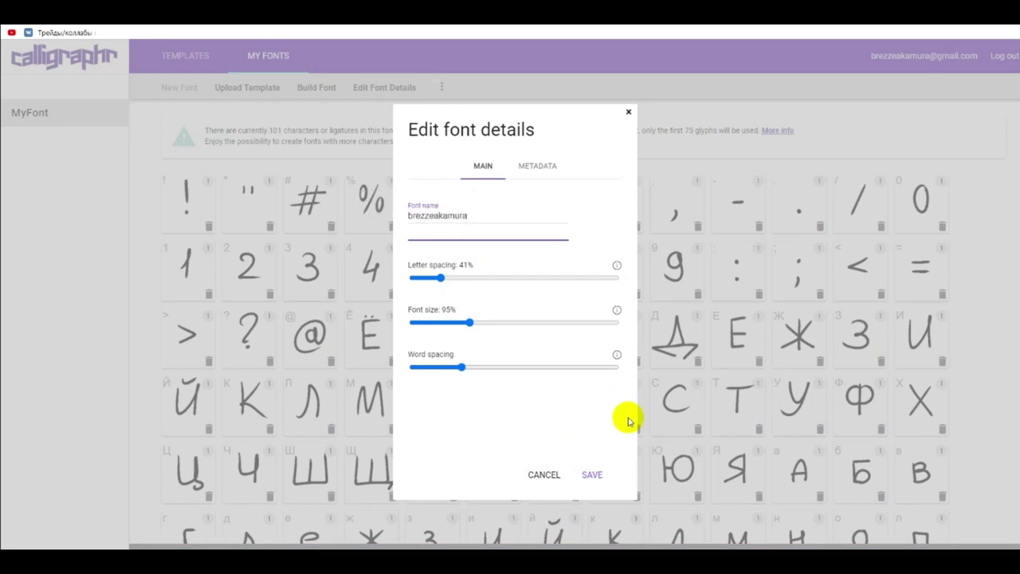
pyautogui.click(593, 475)
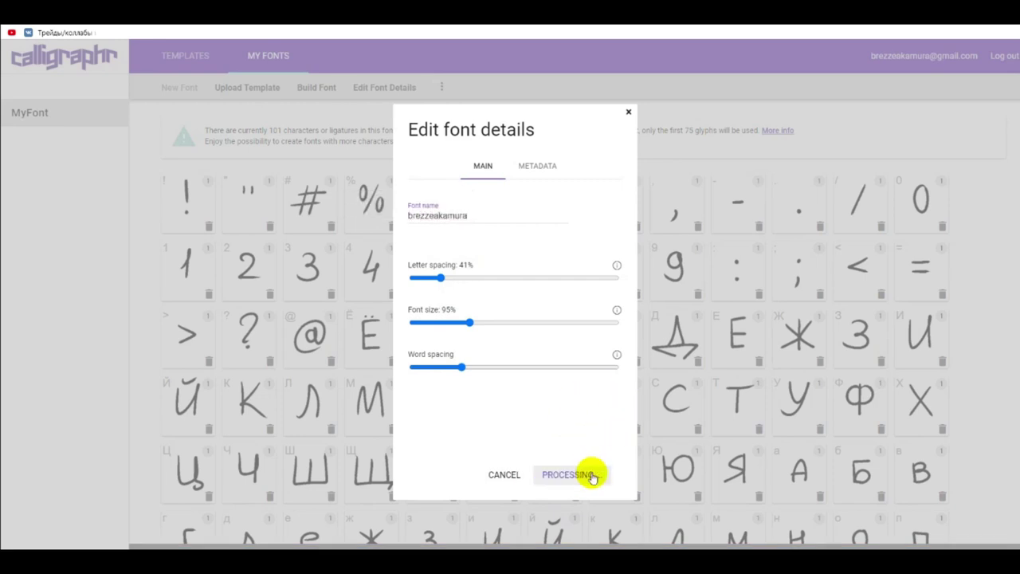
pyautogui.scroll(-2, 484, 171)
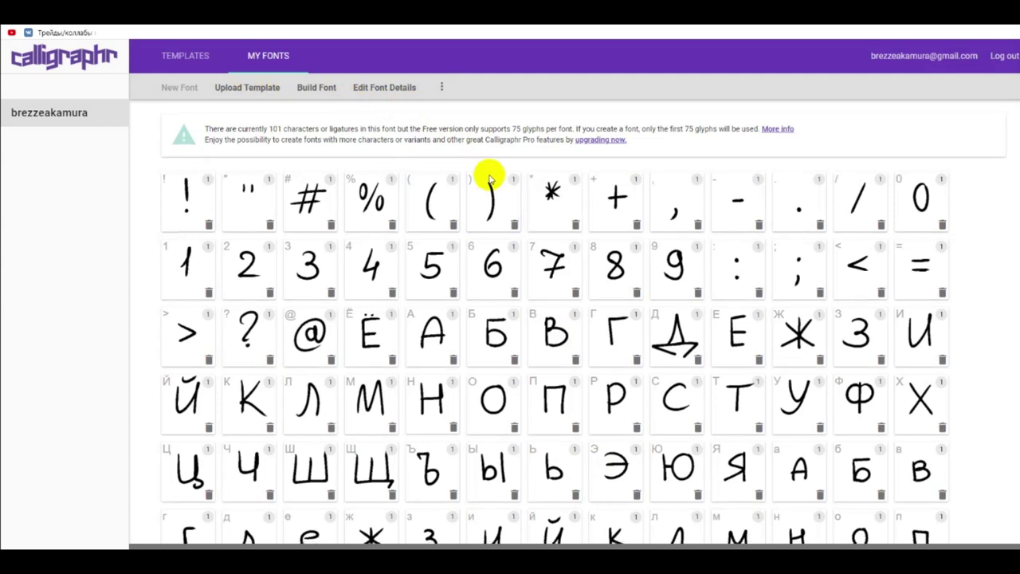
# Step: Open the Build font dialog, close it once, then reopen it and build the font files
pyautogui.scroll(2, 606, 228)
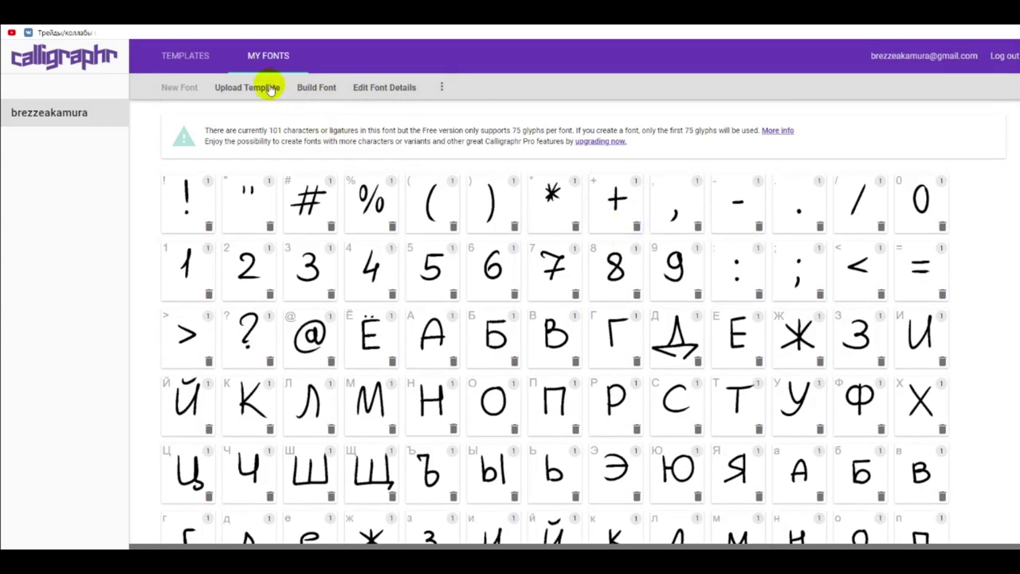
pyautogui.click(334, 90)
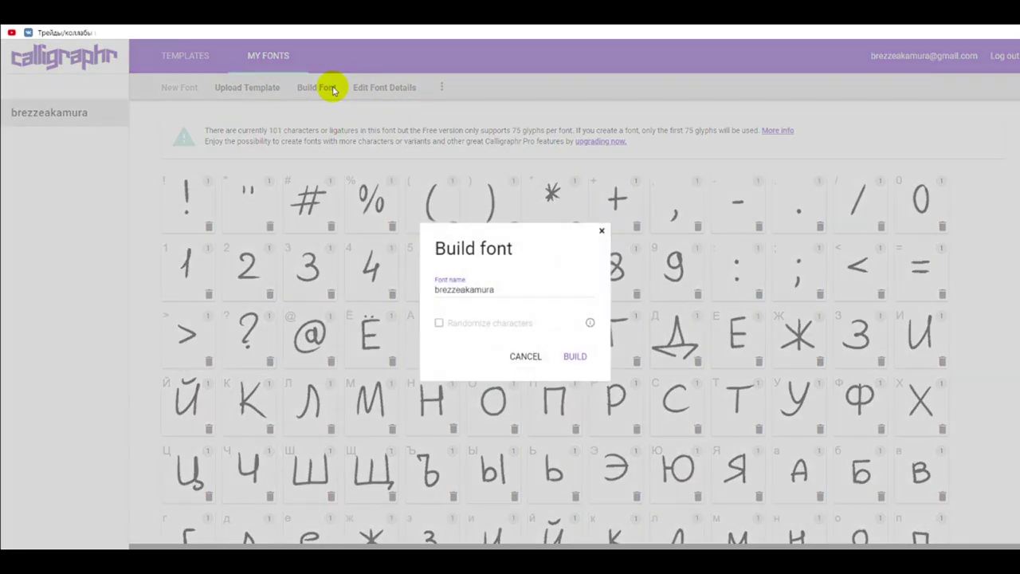
pyautogui.click(602, 233)
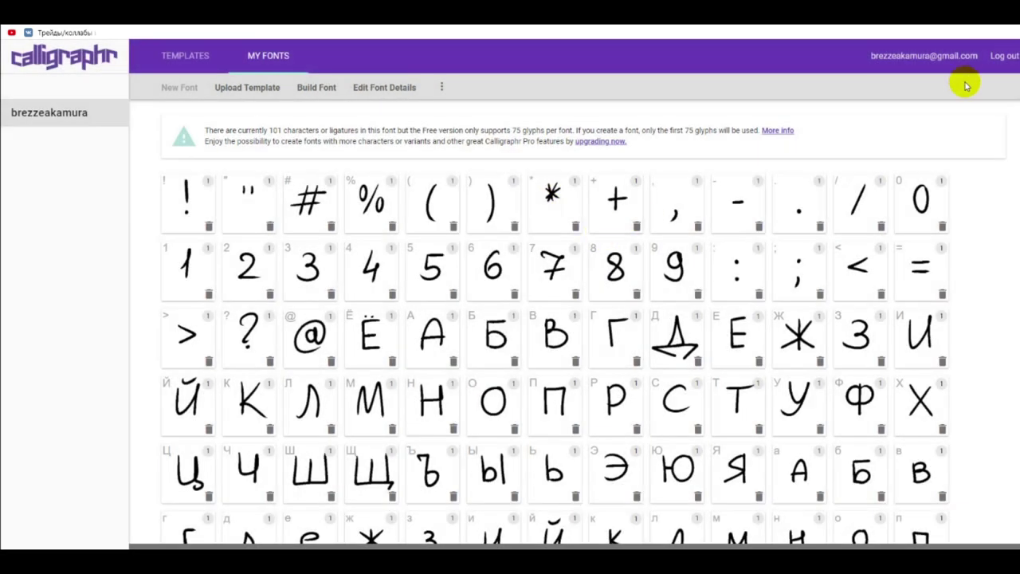
pyautogui.click(333, 90)
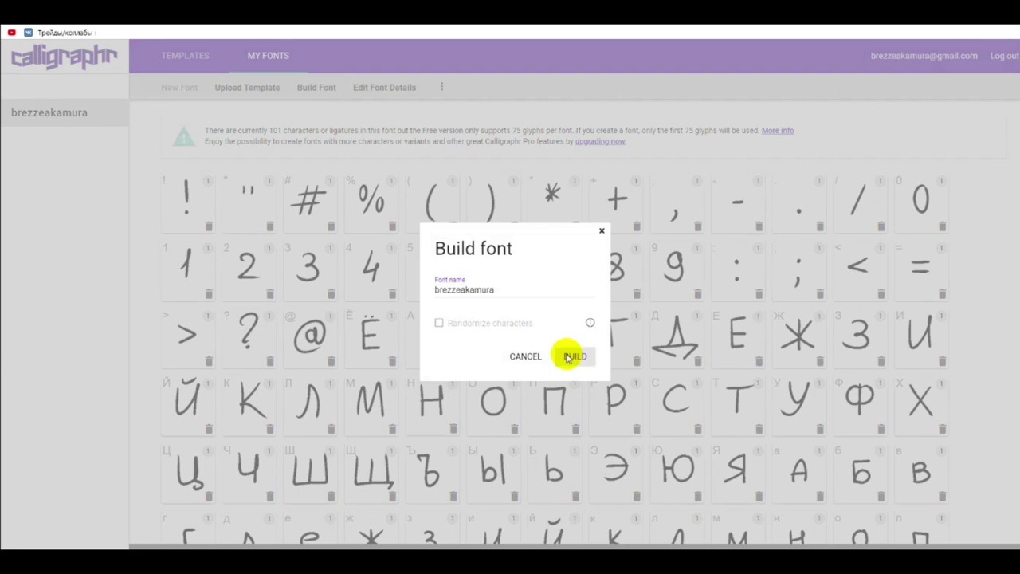
pyautogui.click(573, 356)
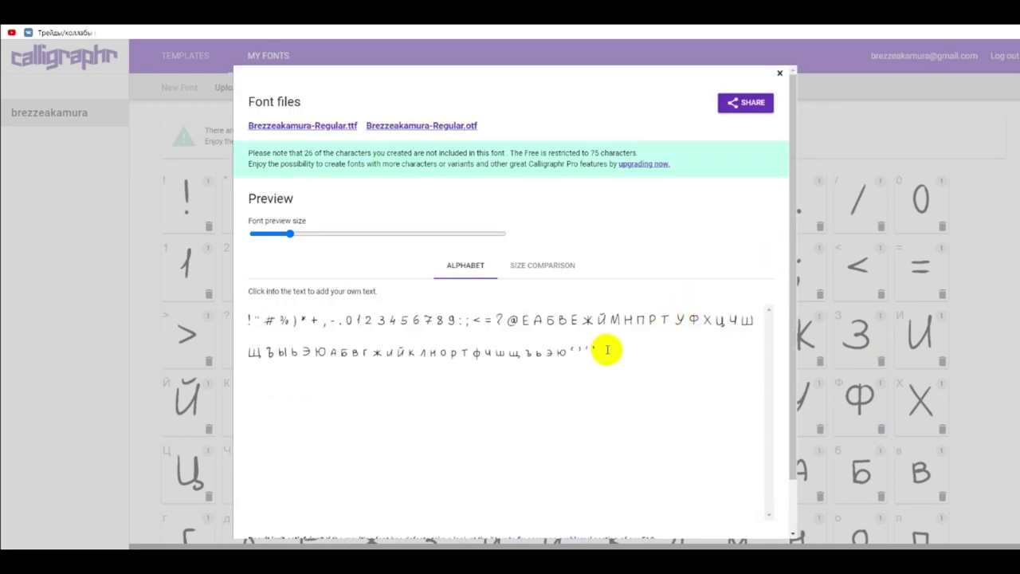
# Step: Enlarge the font preview alphabet with the preview size slider
pyautogui.scroll(-1, 608, 349)
pyautogui.scroll(-1, 605, 348)
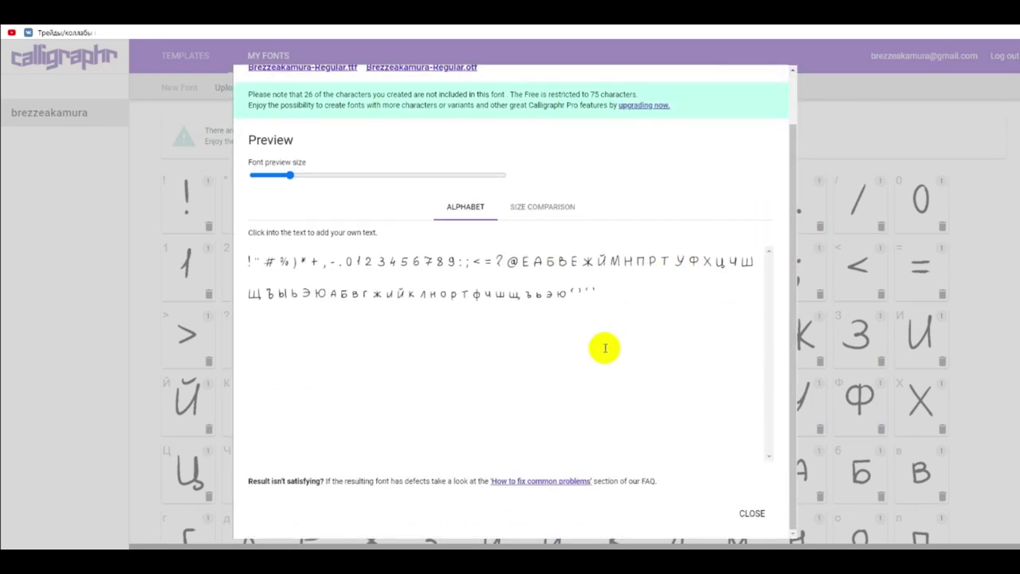
pyautogui.click(347, 176)
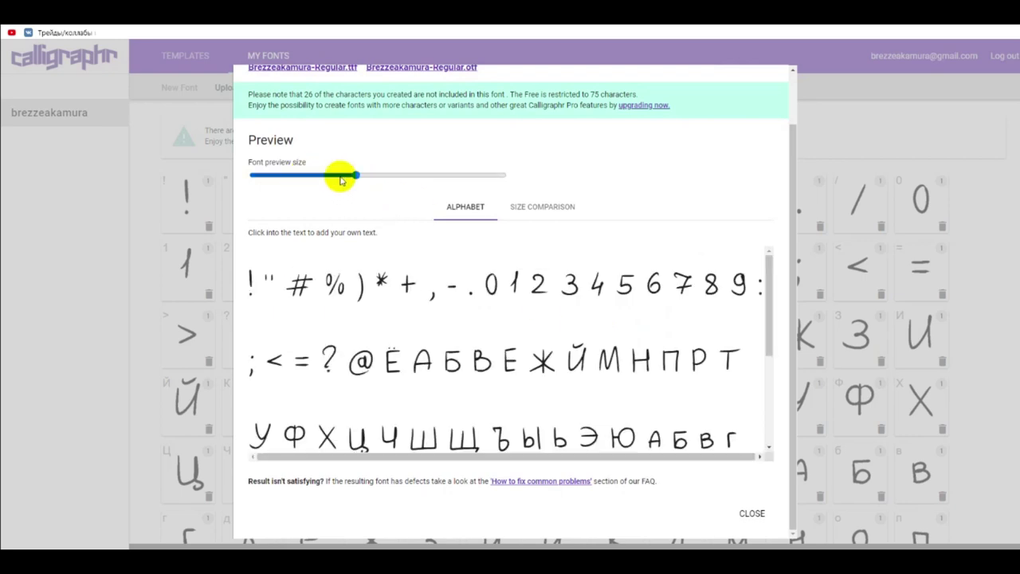
pyautogui.moveTo(368, 178); pyautogui.dragTo(369, 177)
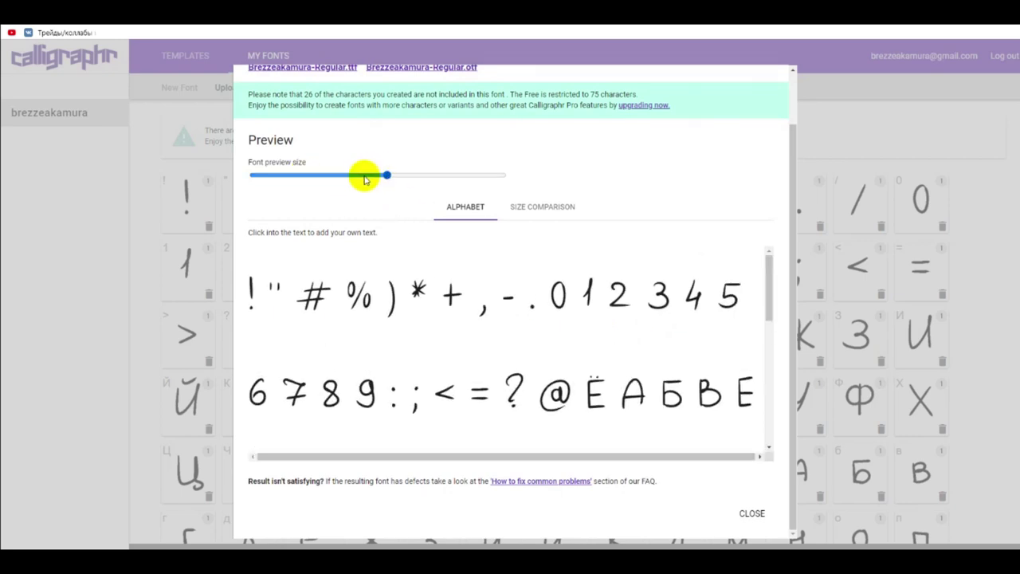
# Step: Scroll through the SIZE COMPARISON glyphs against a standard font, then close the preview
pyautogui.click(538, 207)
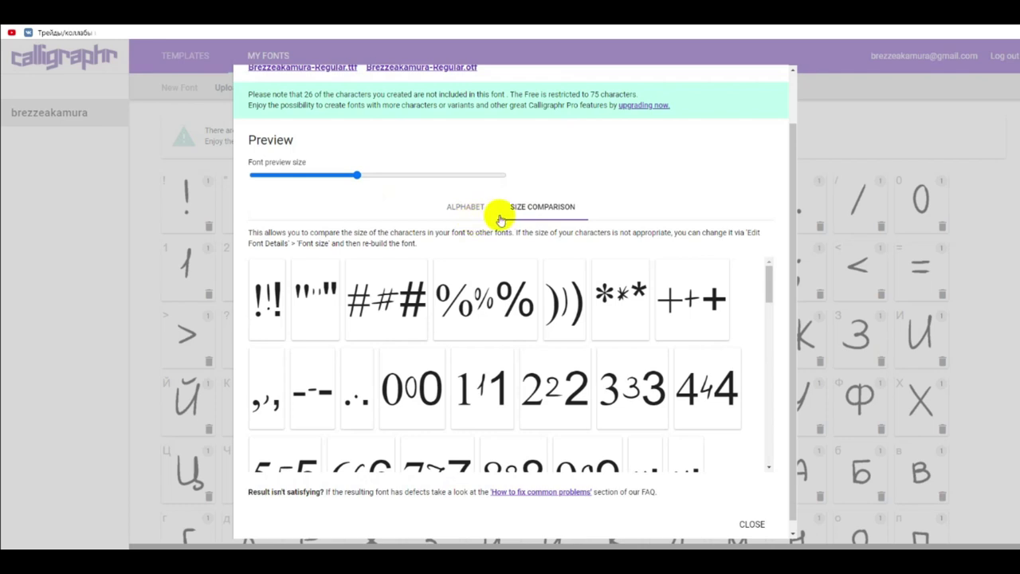
pyautogui.moveTo(357, 175); pyautogui.dragTo(353, 174)
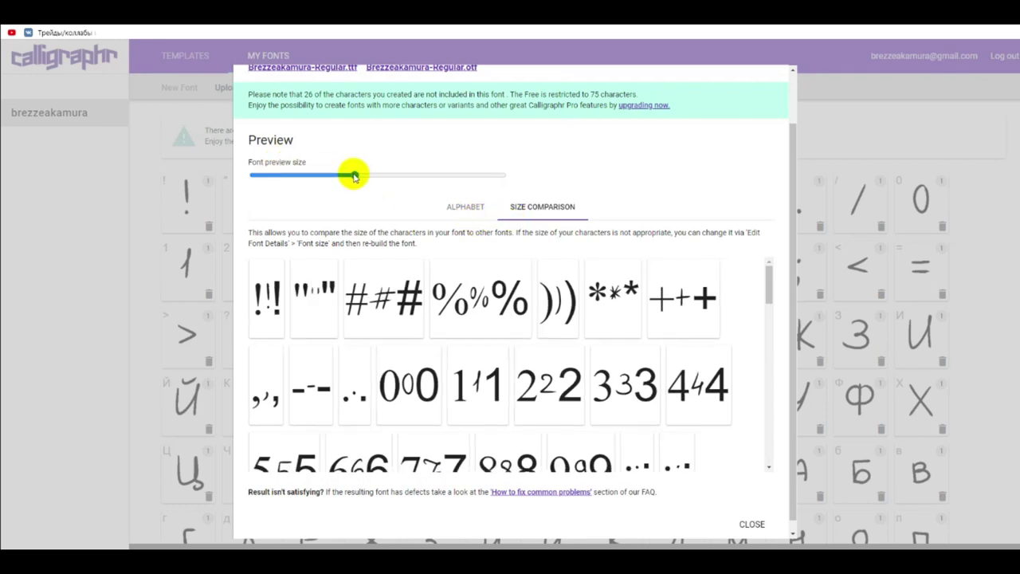
pyautogui.scroll(-1, 646, 309)
pyautogui.scroll(-2, 644, 307)
pyautogui.scroll(-1, 699, 302)
pyautogui.scroll(-1, 495, 333)
pyautogui.scroll(-2, 489, 314)
pyautogui.scroll(-1, 489, 314)
pyautogui.scroll(-3, 489, 314)
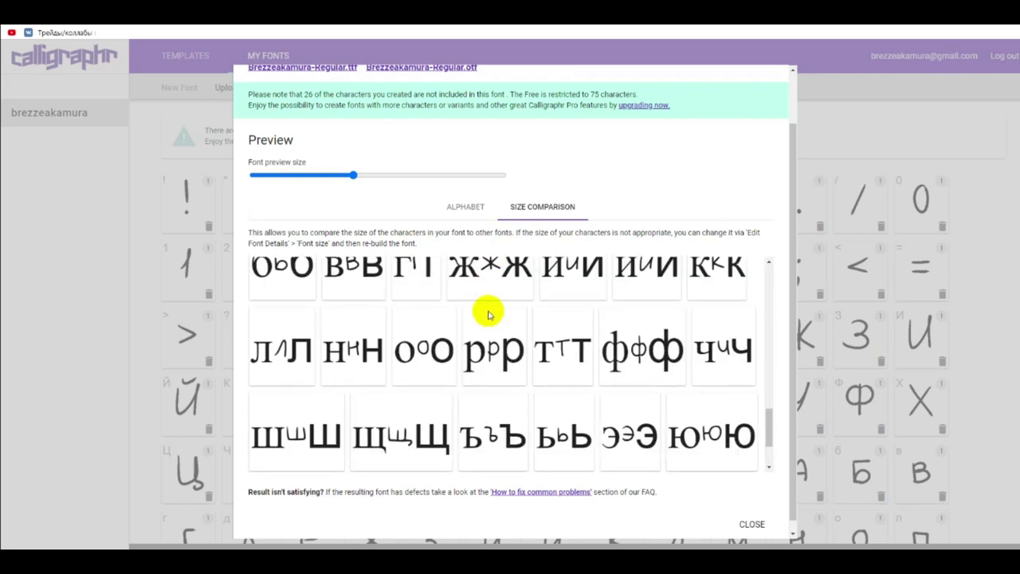
pyautogui.scroll(-1, 489, 314)
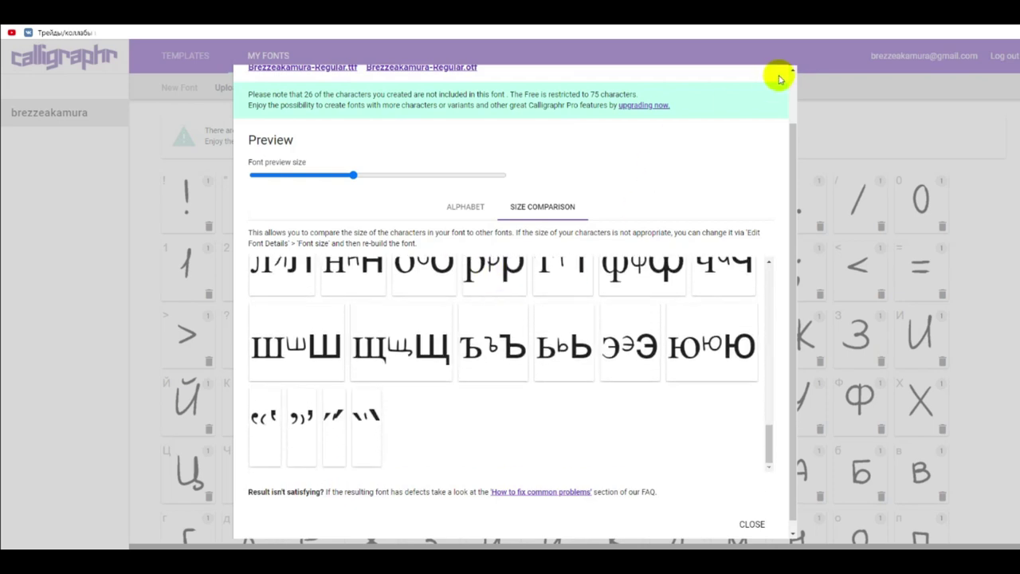
pyautogui.click(752, 526)
# Step: Rebuild the font, save its .ttf file, close the template drawing and show the Downloads folder
pyautogui.click(322, 87)
pyautogui.click(575, 357)
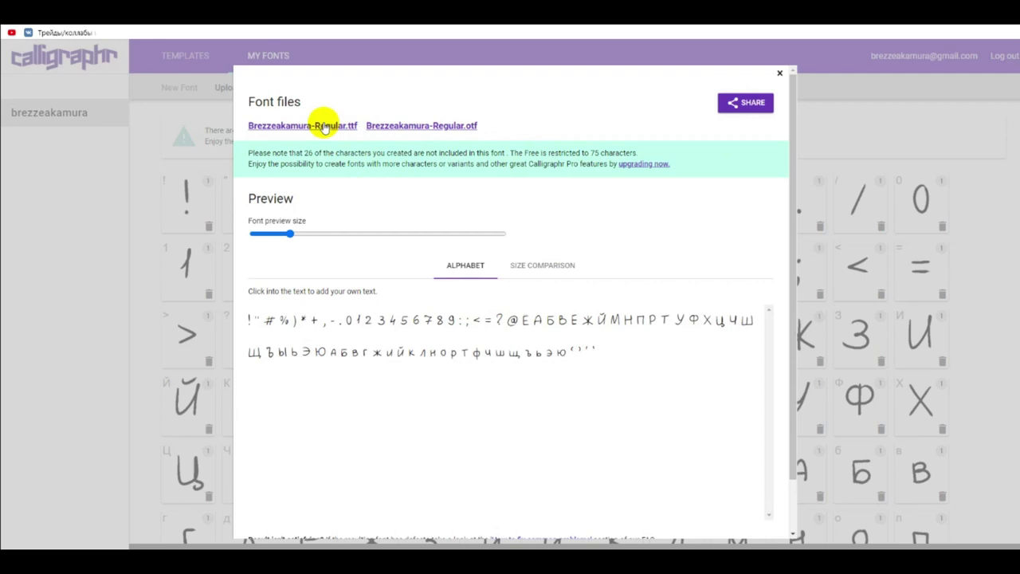
pyautogui.click(325, 127)
pyautogui.press('Return')
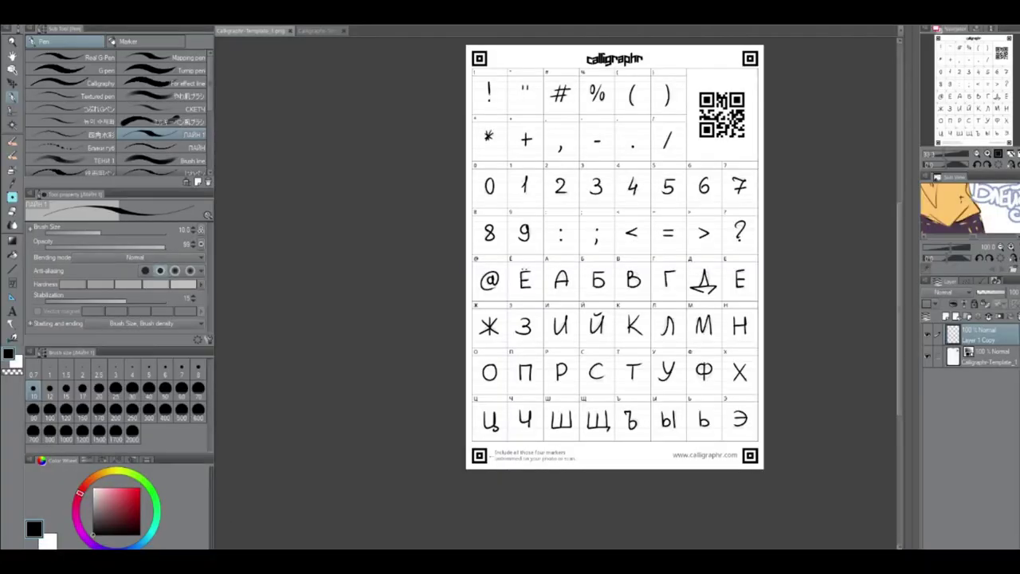
pyautogui.hotkey('ctrl', 'w')
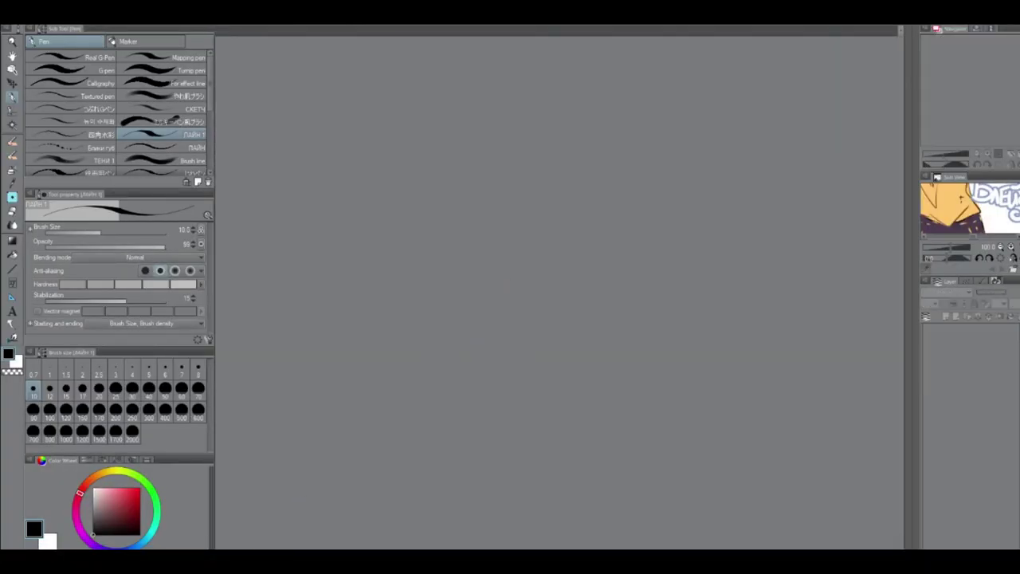
pyautogui.click(199, 547)
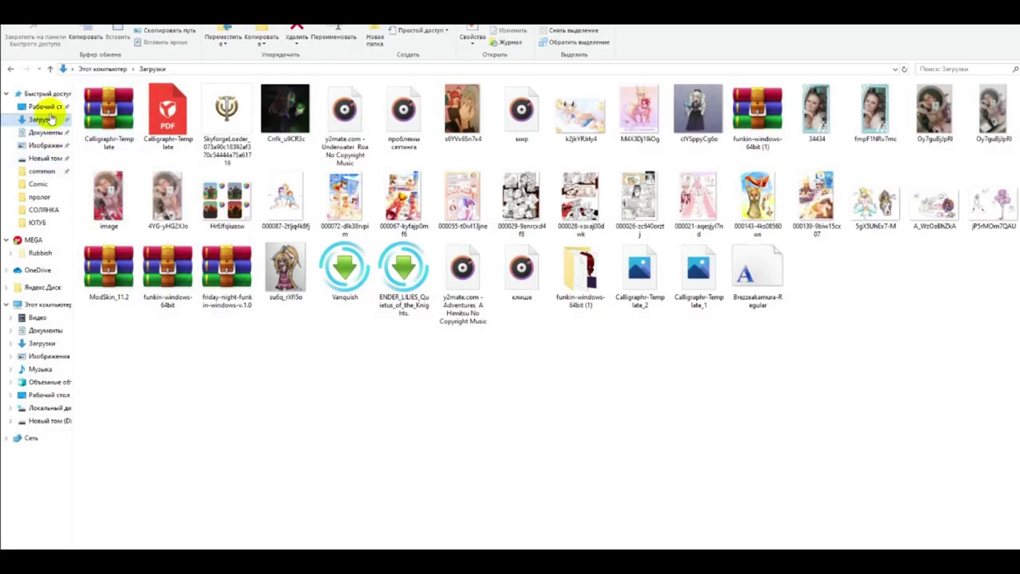
# Step: Open the downloaded Regular TrueType font file from Загрузки in the Windows font viewer
pyautogui.click(49, 118)
pyautogui.click(121, 129)
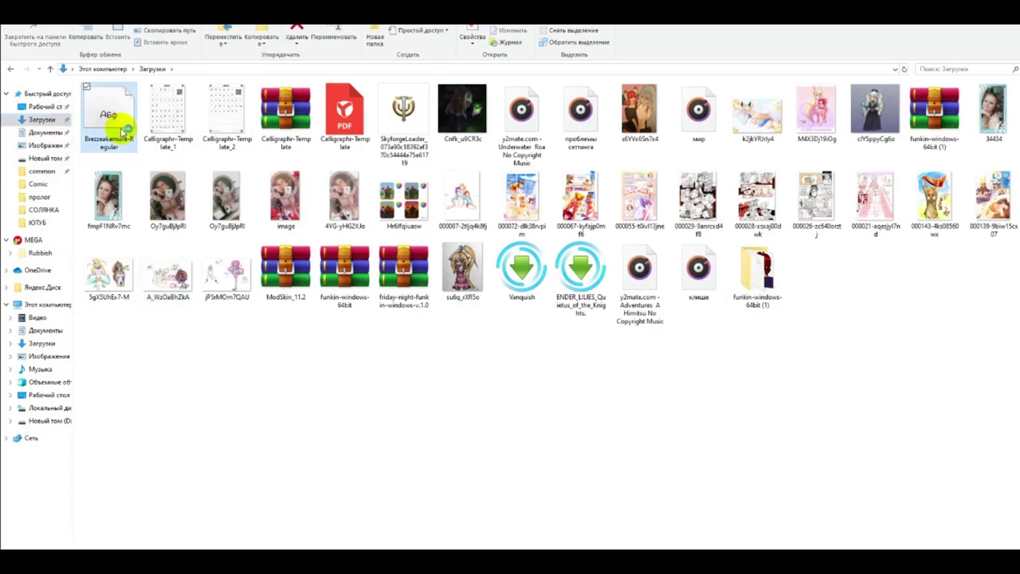
pyautogui.doubleClick(121, 130)
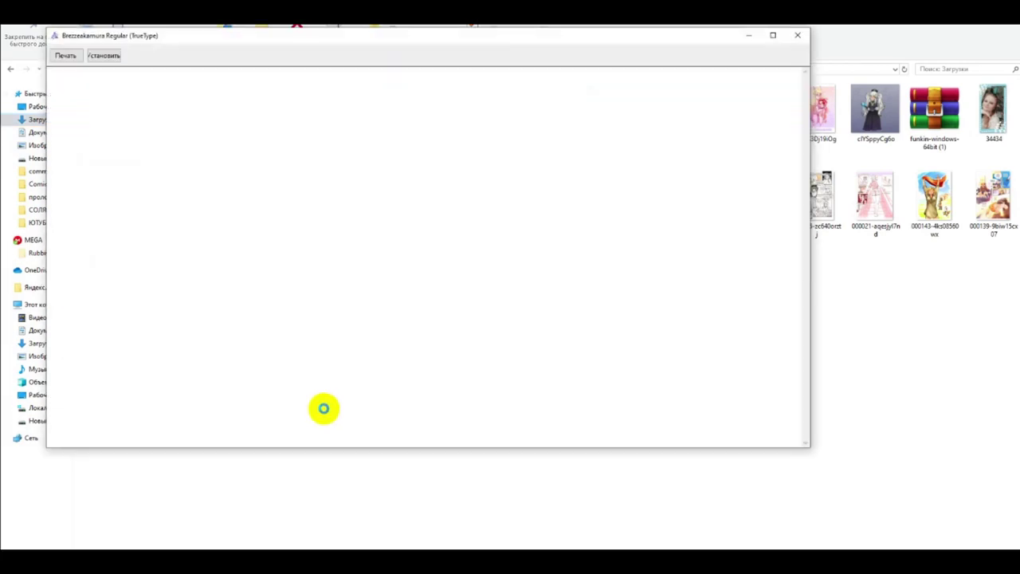